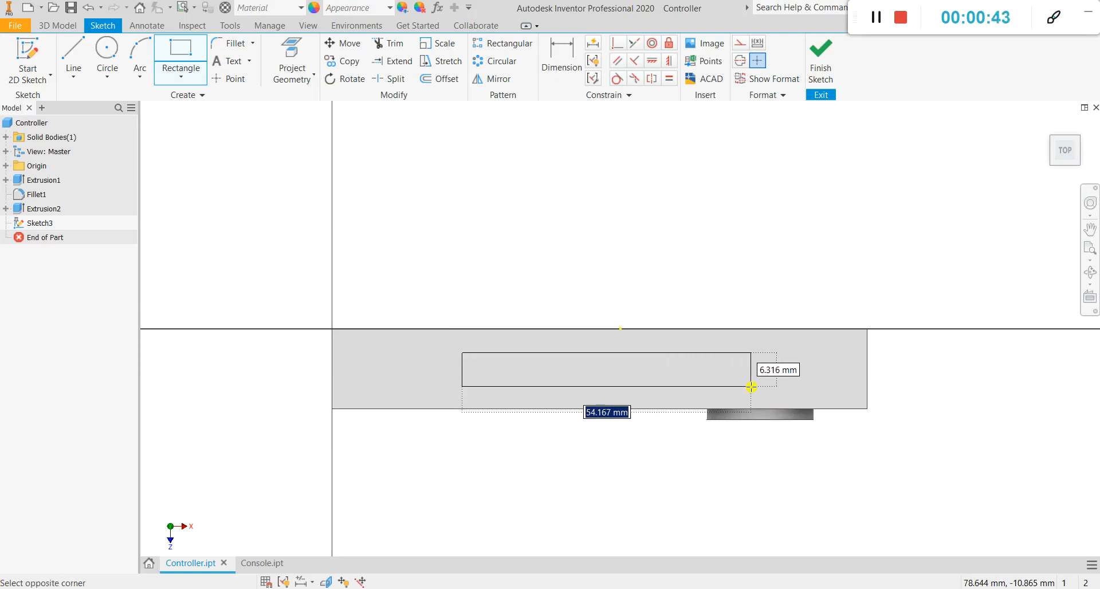
- Sketch a rectangle about 54 mm by 6 mm on the controller's top face and check the slot size in Controller 1.pdf
{"action": "left_click", "coordinate": [752, 387]}
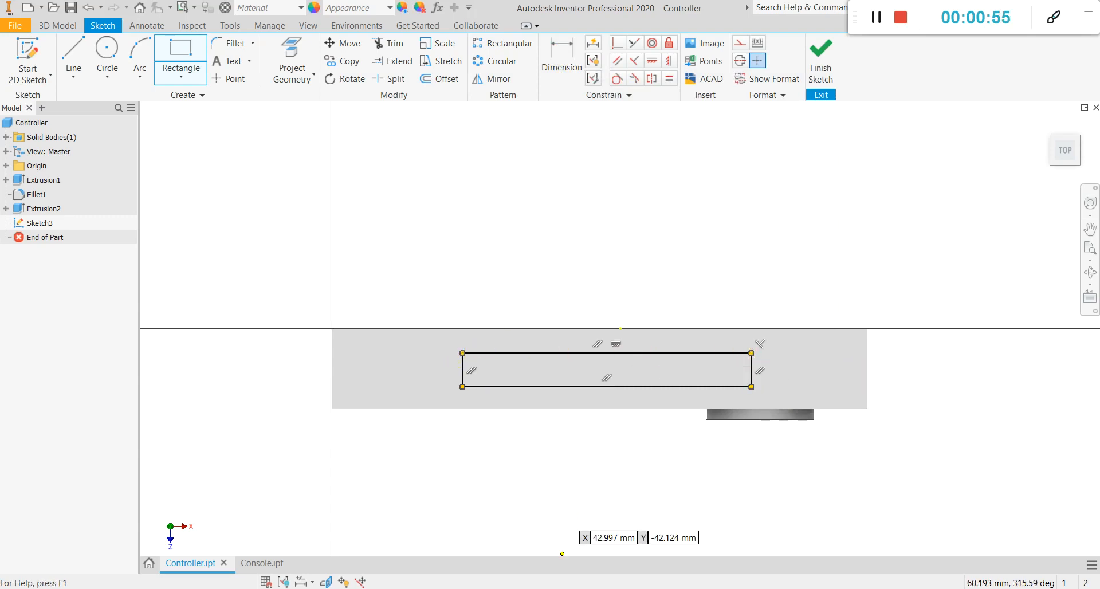
{"action": "mouse_move", "coordinate": [567, 587]}
{"action": "left_click", "coordinate": [729, 559]}
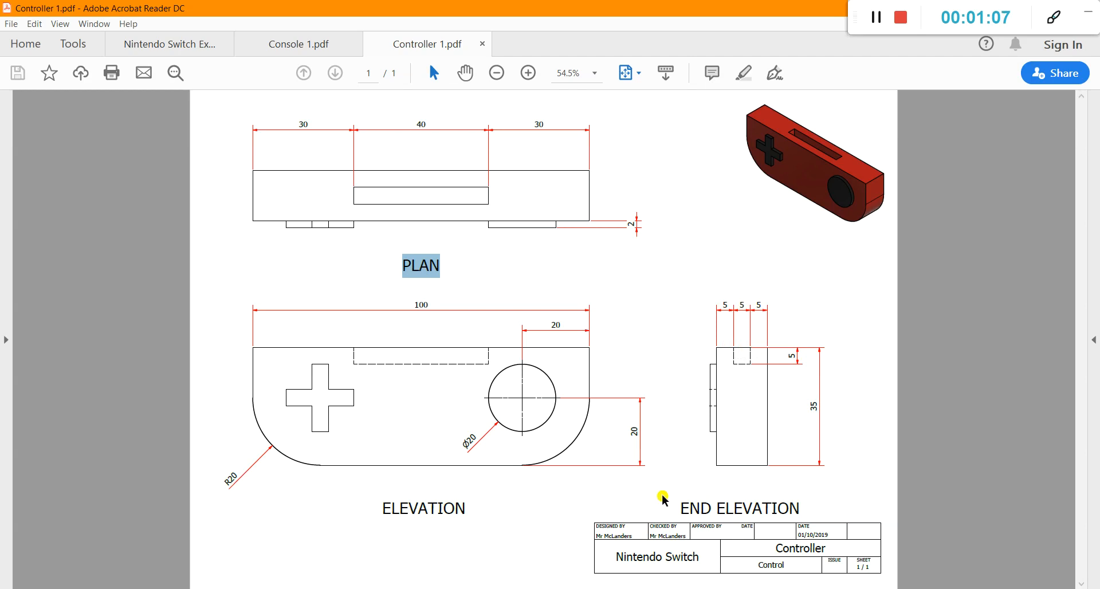
{"action": "key", "text": "alt+Tab"}
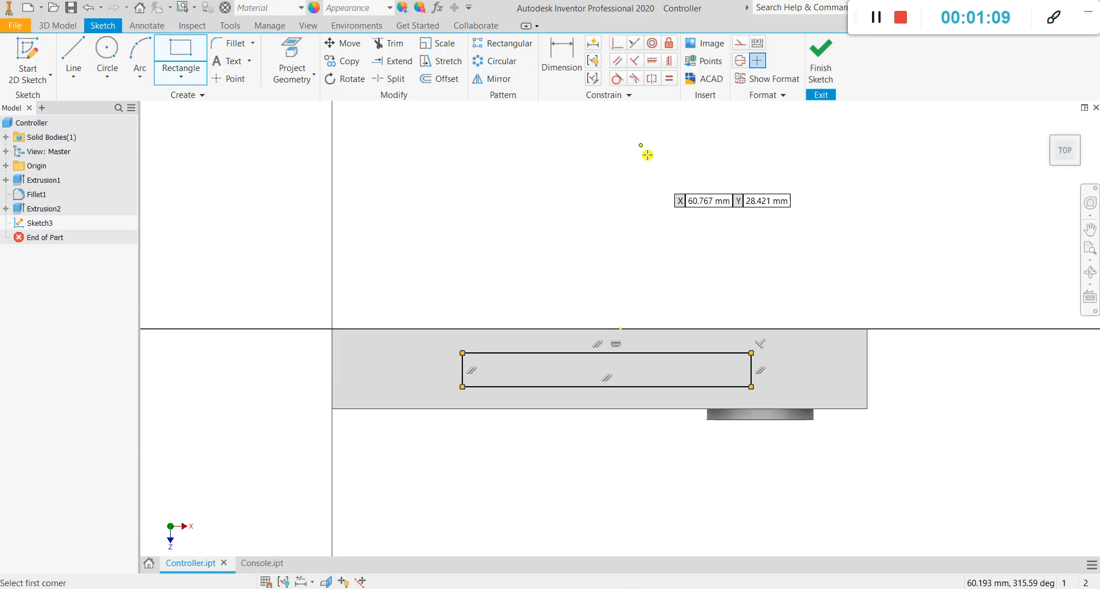
- Dimension the long side of the slot rectangle to 40 mm
{"action": "left_click", "coordinate": [573, 60]}
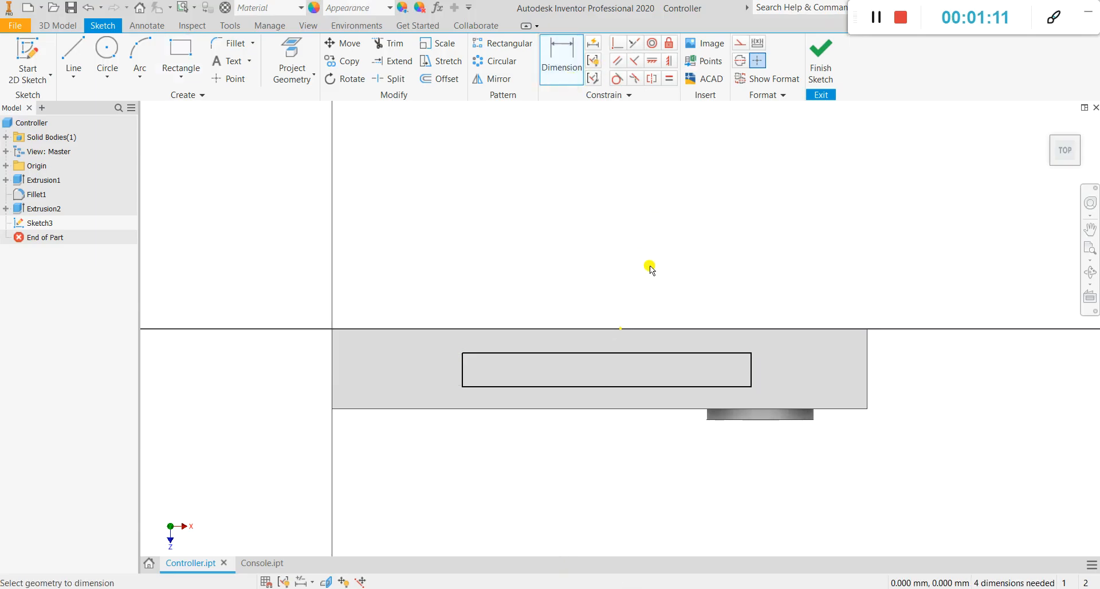
{"action": "left_click", "coordinate": [610, 353]}
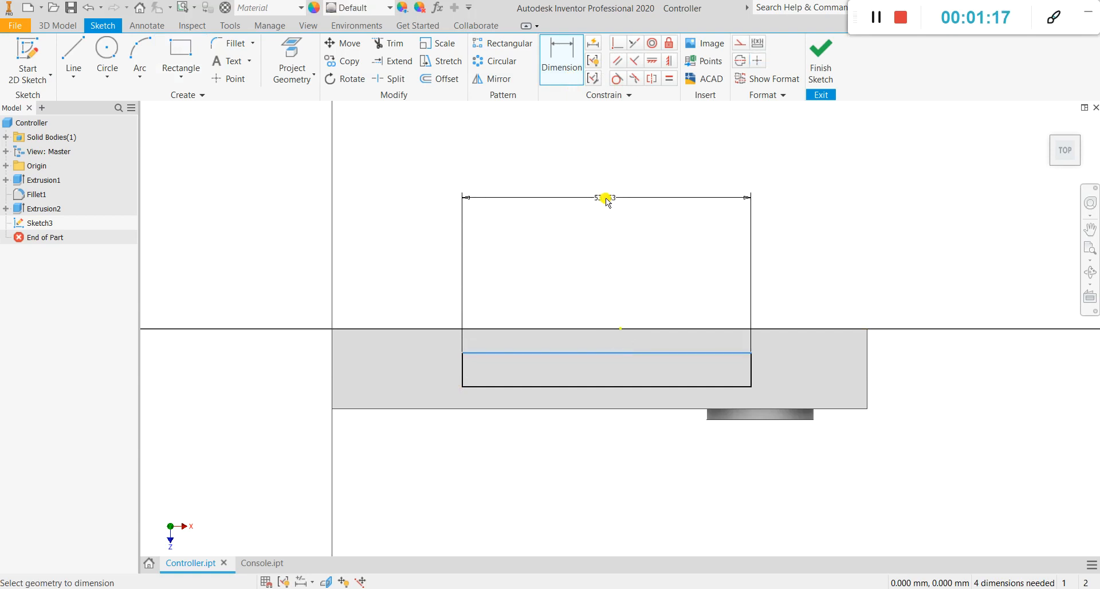
{"action": "left_click", "coordinate": [620, 198]}
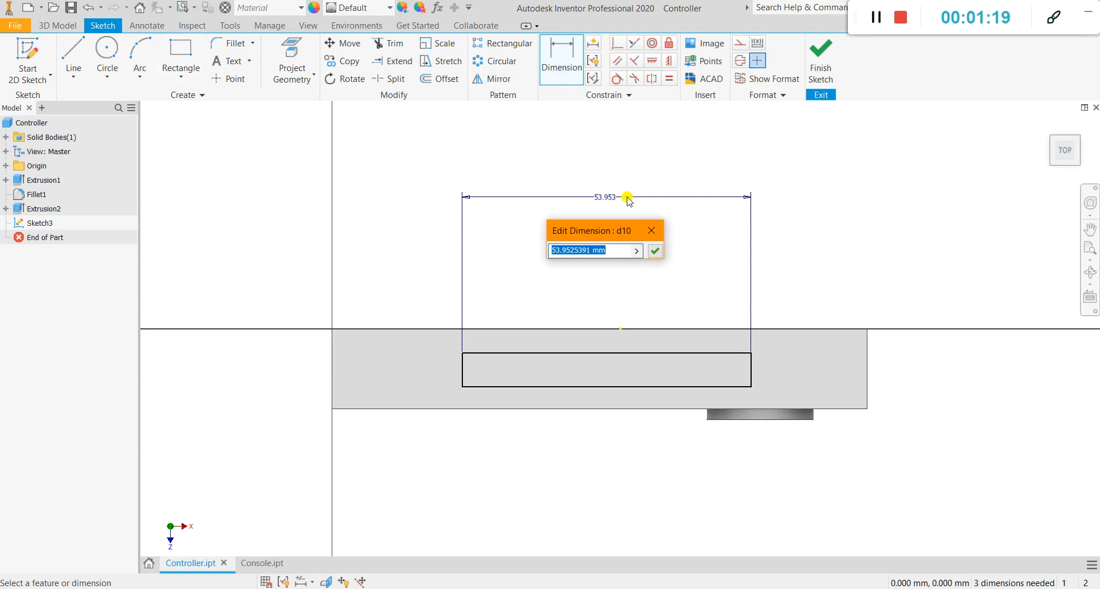
{"action": "type", "text": "40"}
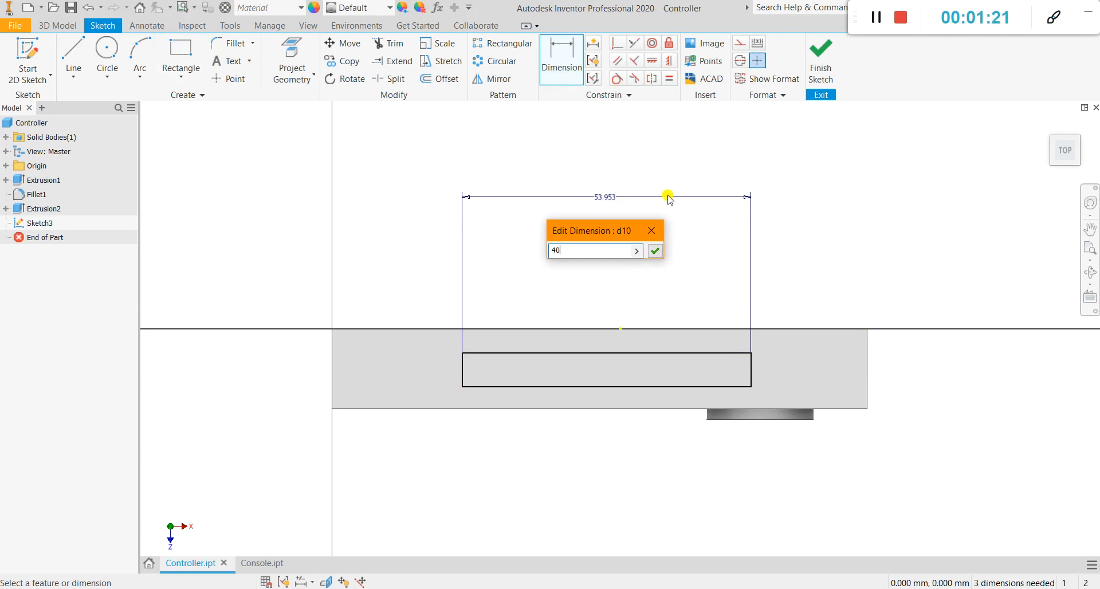
{"action": "left_click", "coordinate": [655, 252]}
- Dimension the short side of the slot rectangle to 5 mm
{"action": "left_click", "coordinate": [562, 56]}
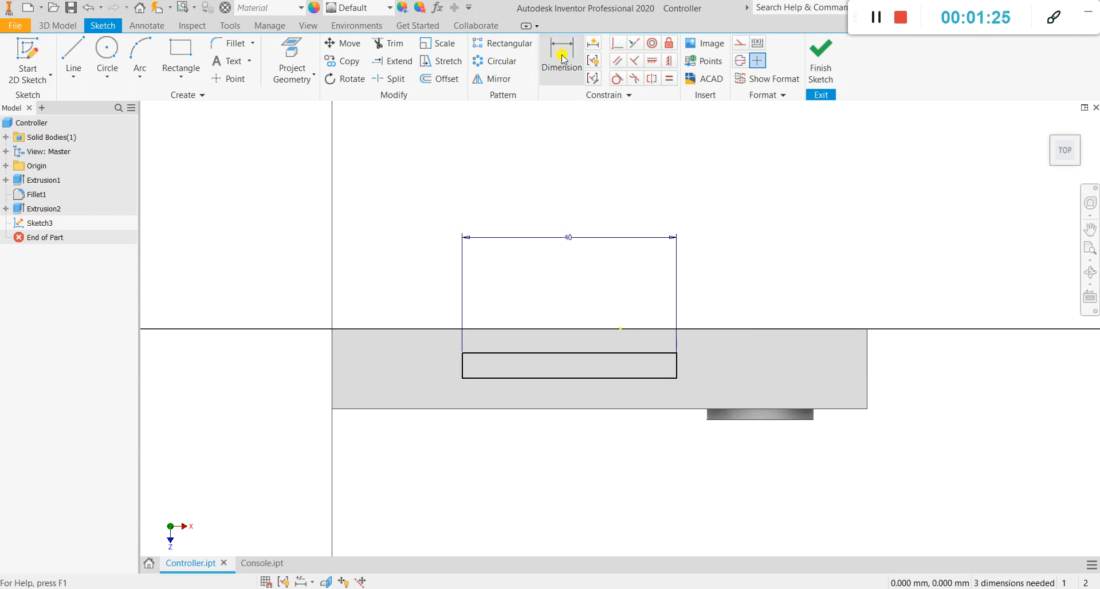
{"action": "left_click", "coordinate": [676, 363]}
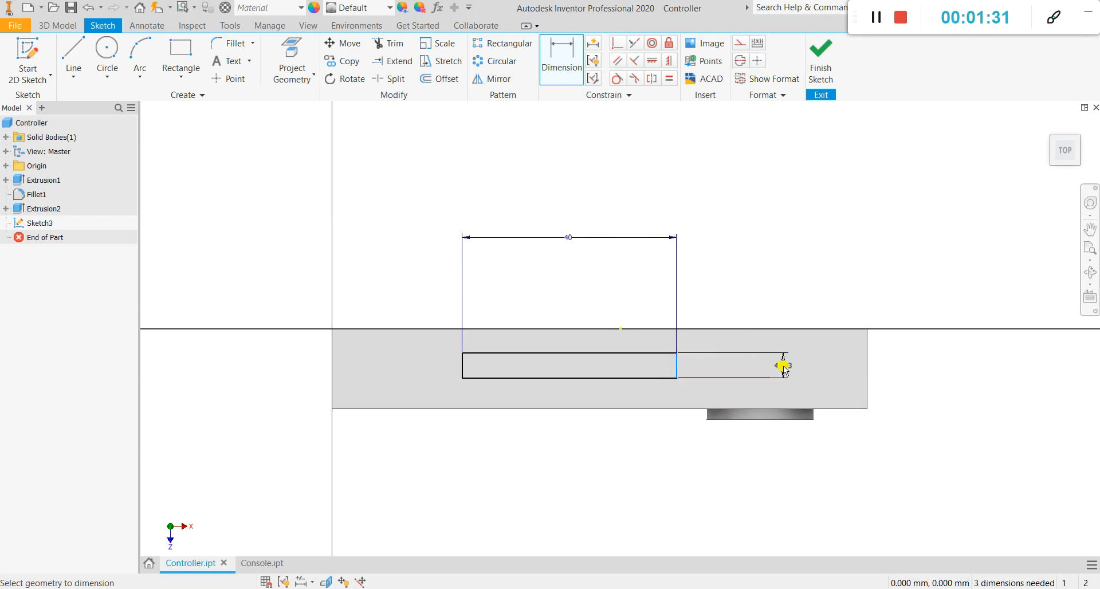
{"action": "left_click", "coordinate": [768, 370]}
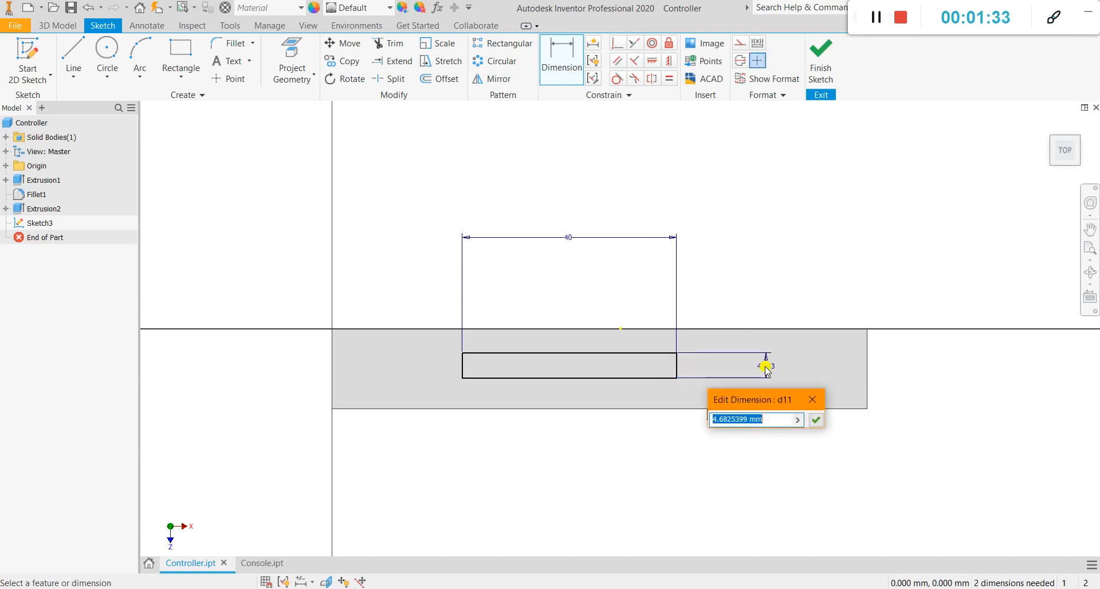
{"action": "type", "text": "5"}
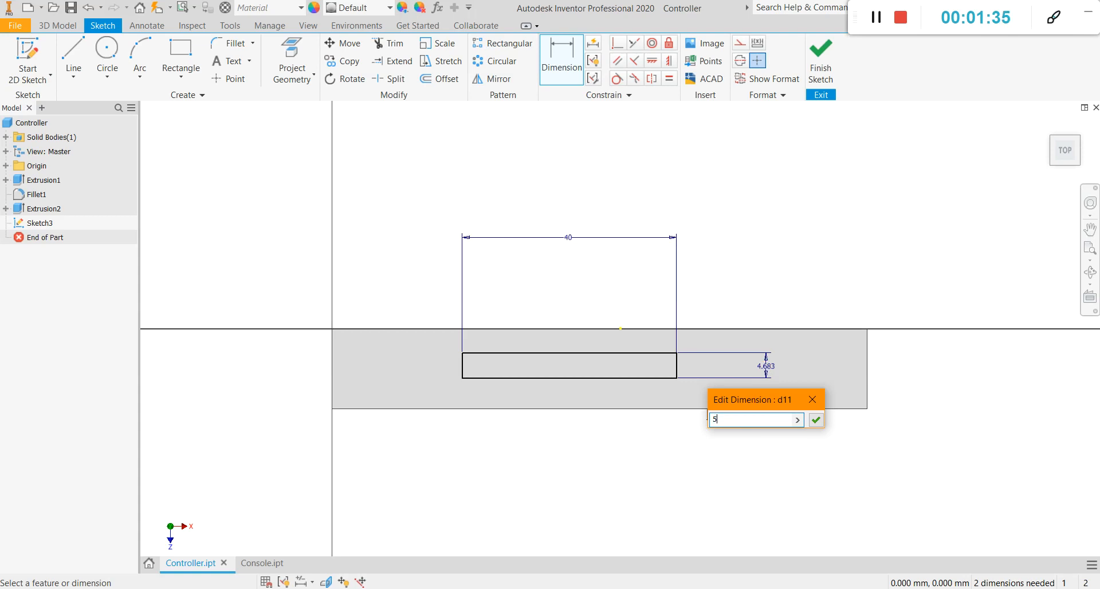
{"action": "left_click", "coordinate": [817, 422]}
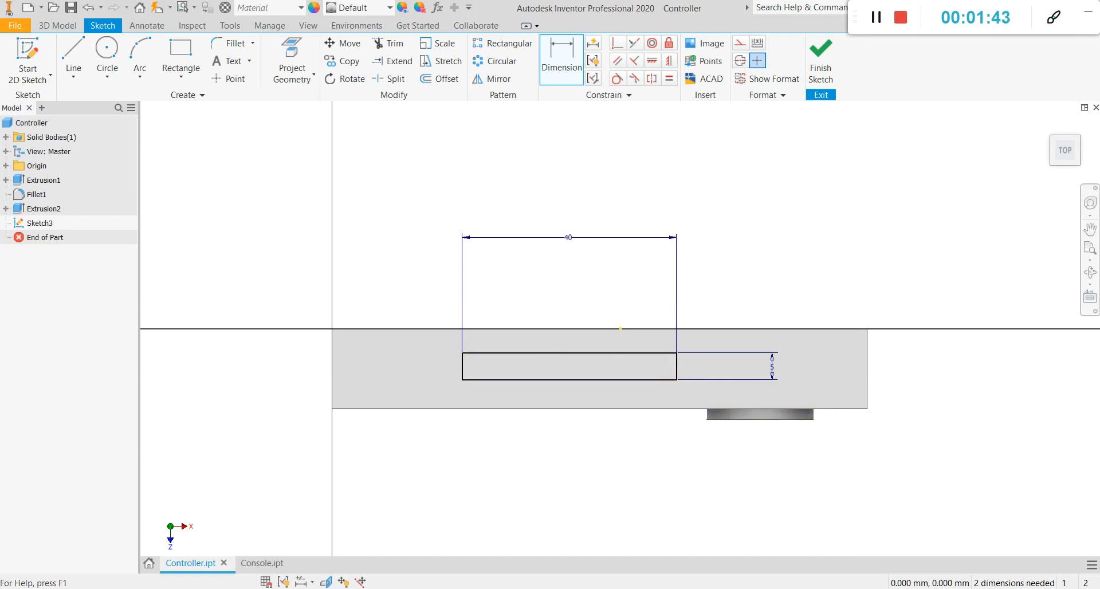
- Check the slot position in Controller 1.pdf and dimension the rectangle's left side 30 mm from the body's left end edge
{"action": "mouse_move", "coordinate": [591, 587]}
{"action": "left_click", "coordinate": [695, 536]}
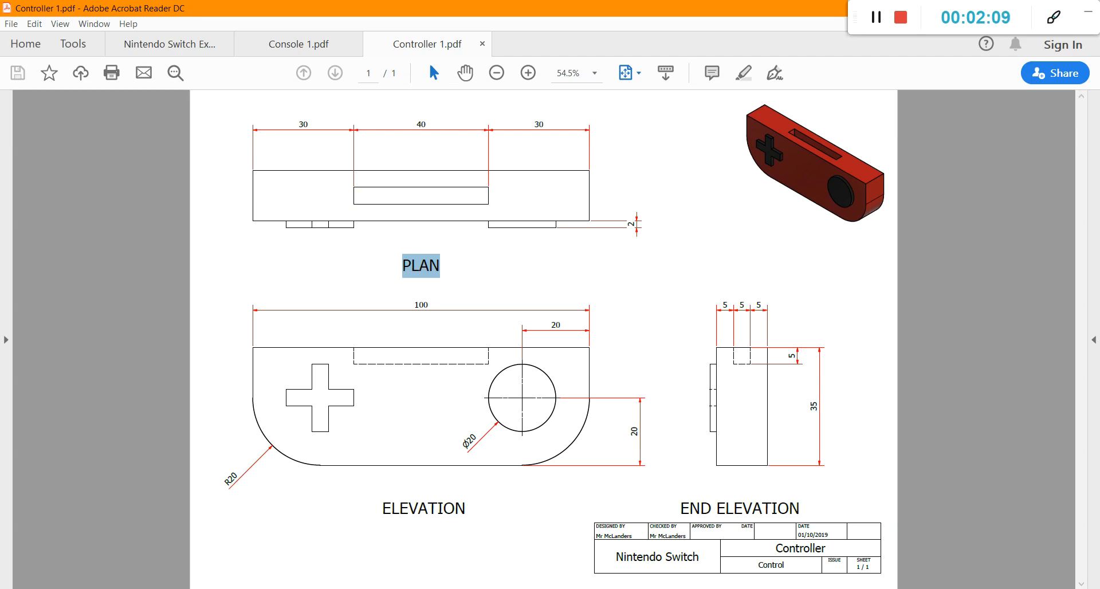
{"action": "key", "text": "alt+Tab"}
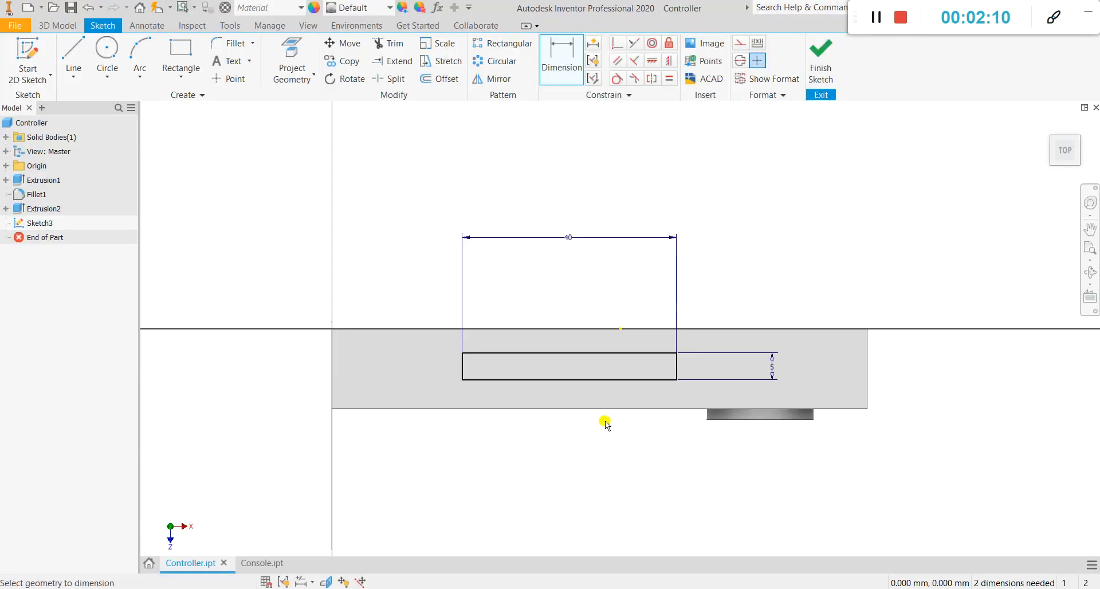
{"action": "left_click", "coordinate": [563, 60]}
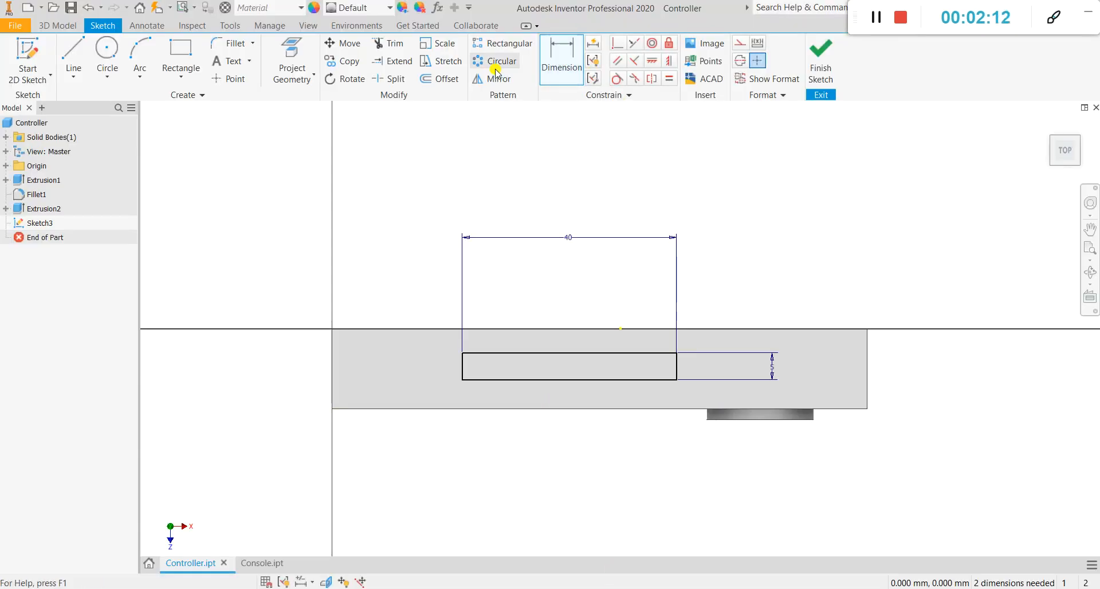
{"action": "left_click", "coordinate": [331, 358]}
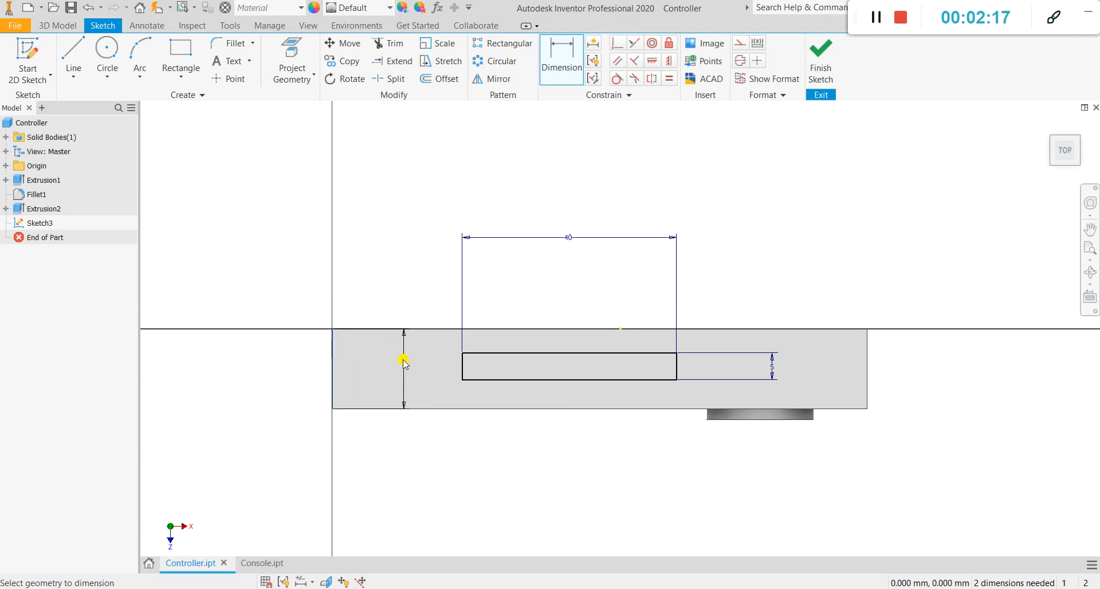
{"action": "left_click", "coordinate": [462, 365]}
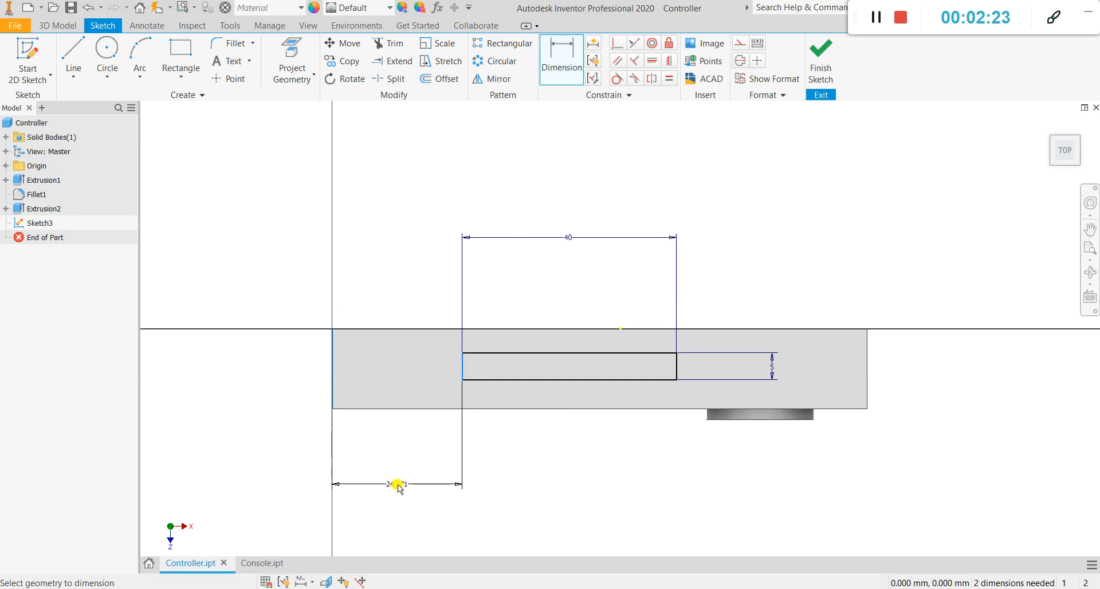
{"action": "left_click", "coordinate": [396, 484]}
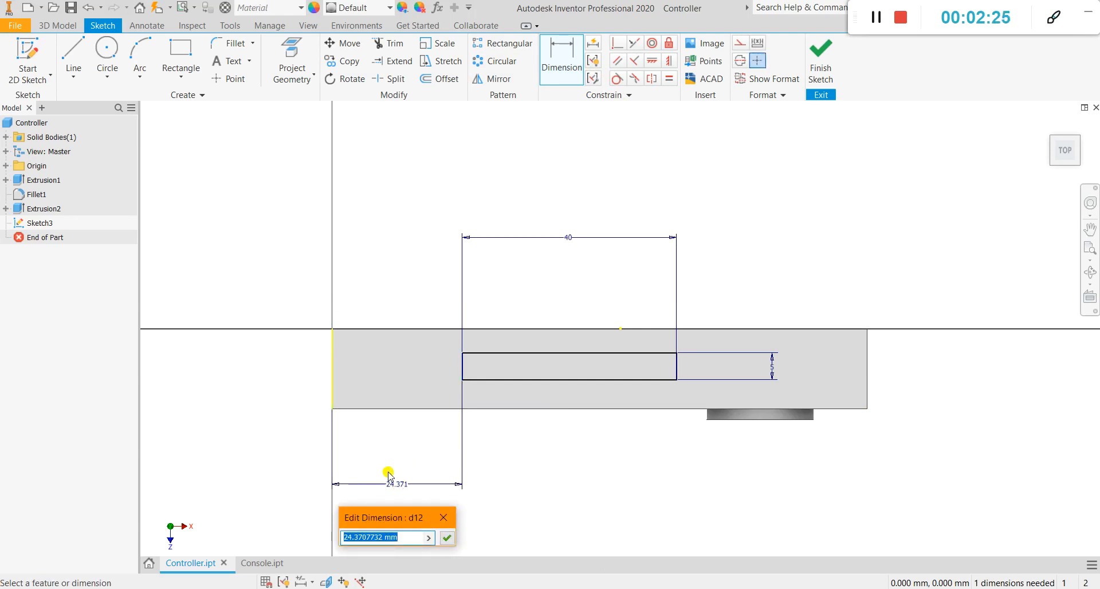
{"action": "type", "text": "30"}
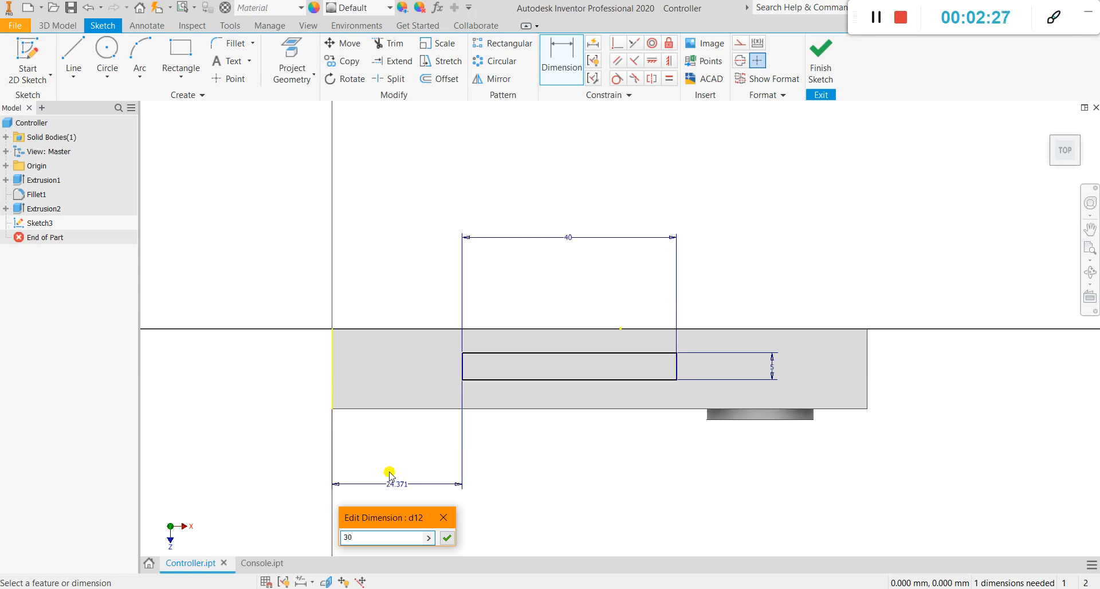
{"action": "left_click", "coordinate": [447, 539]}
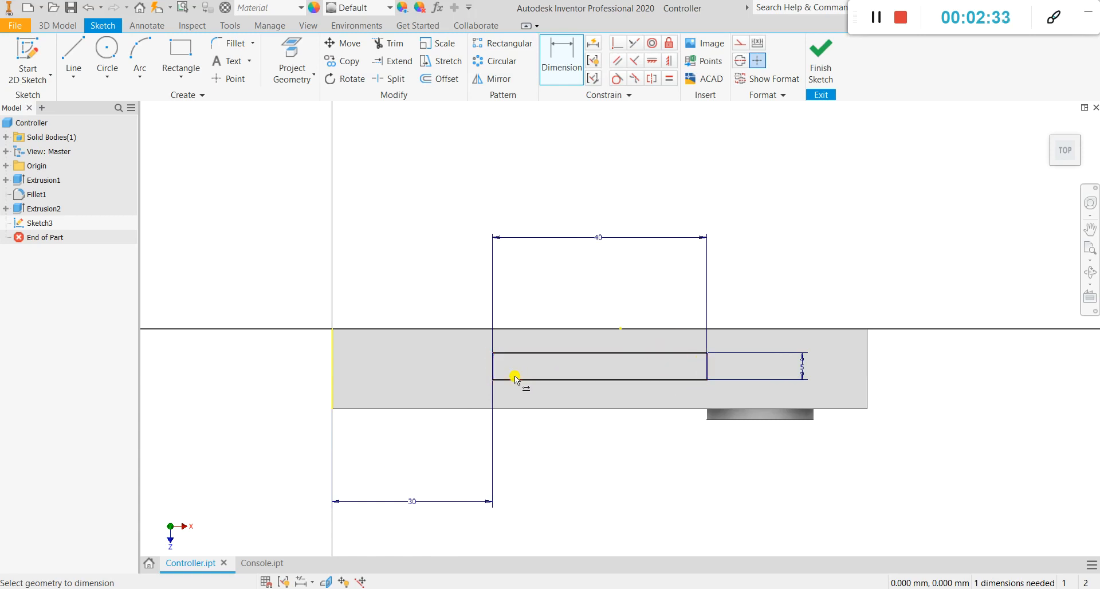
- Dimension the rectangle's rear long side 5 mm from the body's rear edge and finish the sketch
{"action": "left_click", "coordinate": [335, 367]}
{"action": "left_click", "coordinate": [660, 331]}
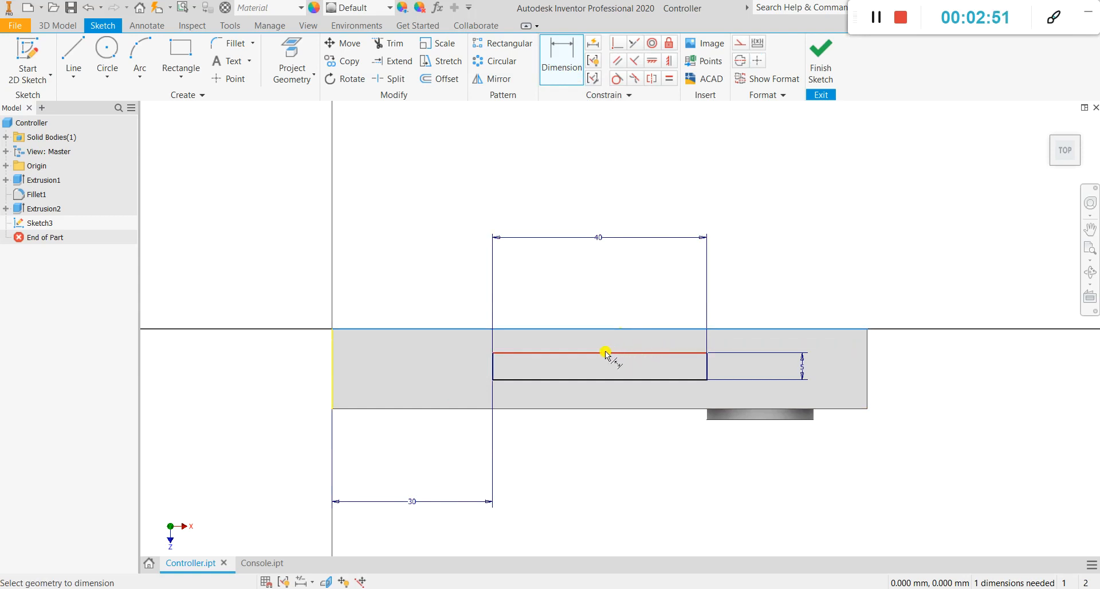
{"action": "left_click", "coordinate": [657, 354]}
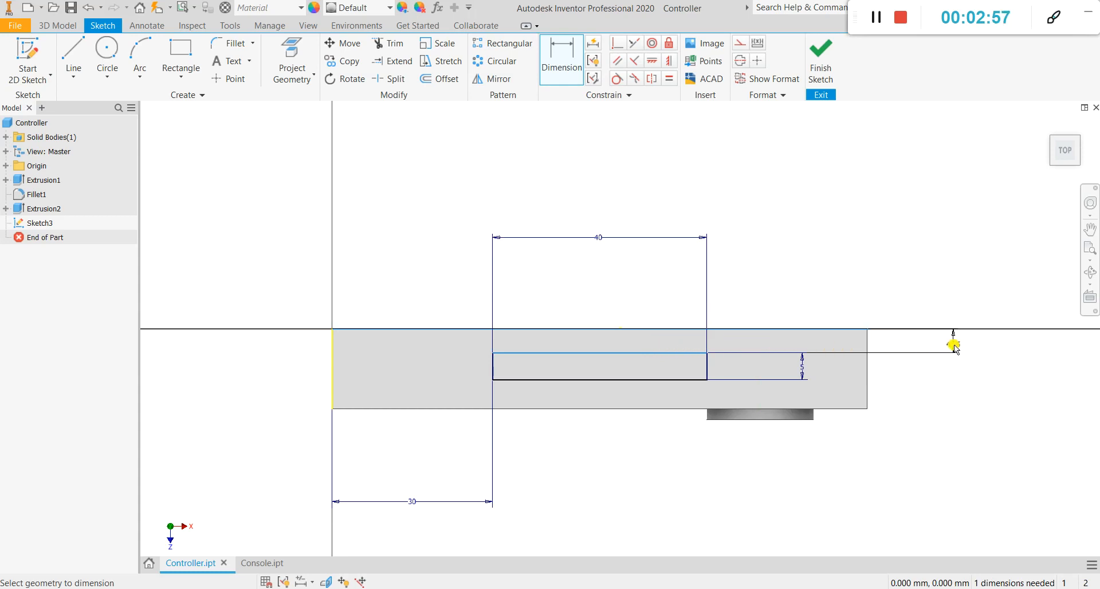
{"action": "left_click", "coordinate": [936, 344]}
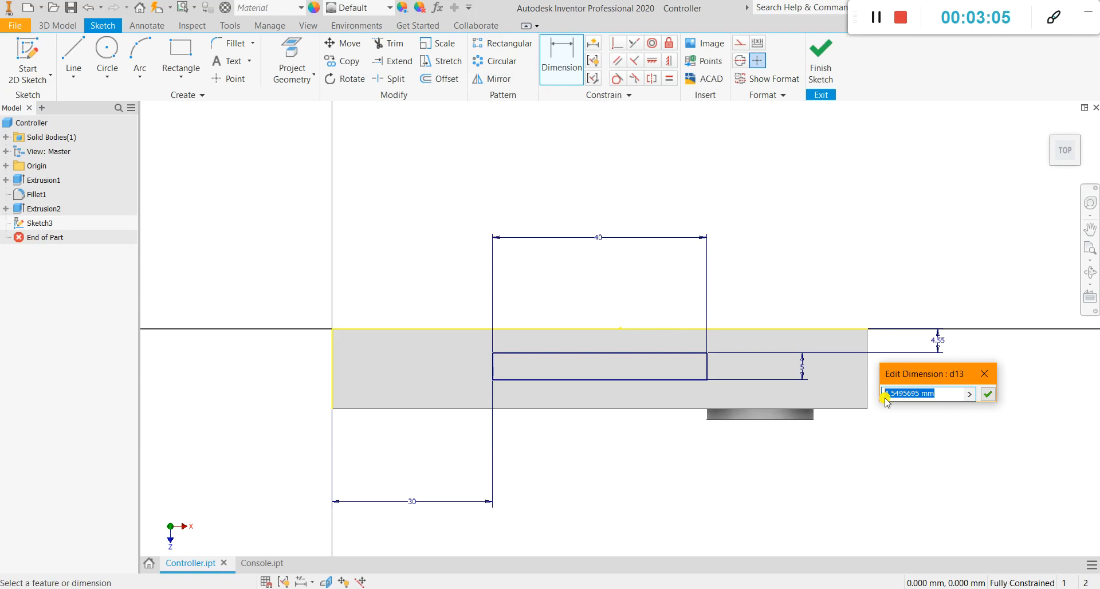
{"action": "type", "text": "5"}
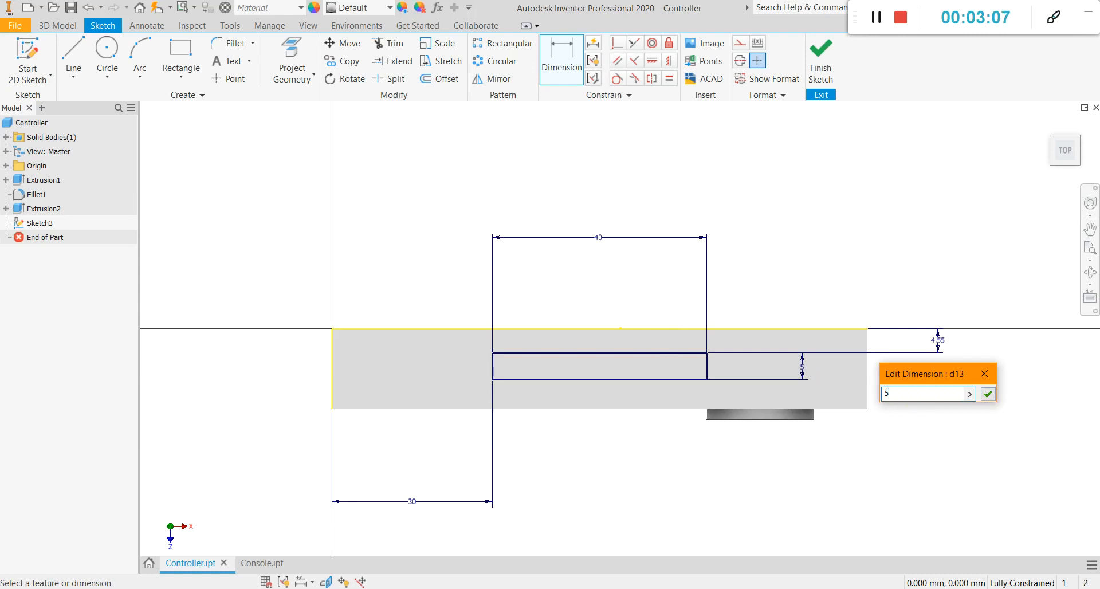
{"action": "left_click", "coordinate": [989, 395]}
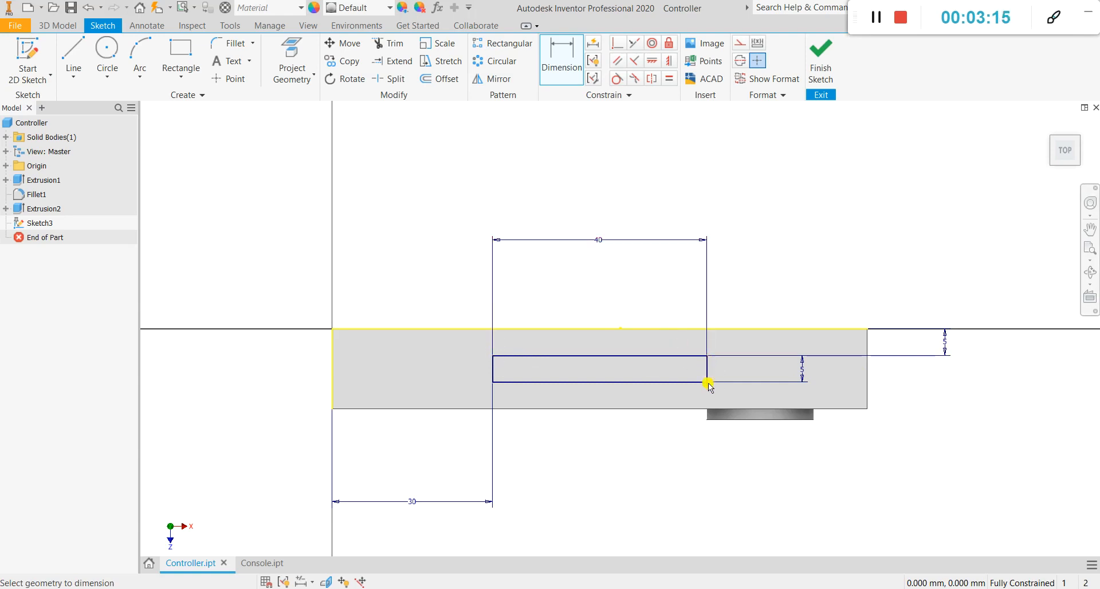
{"action": "left_click", "coordinate": [333, 375]}
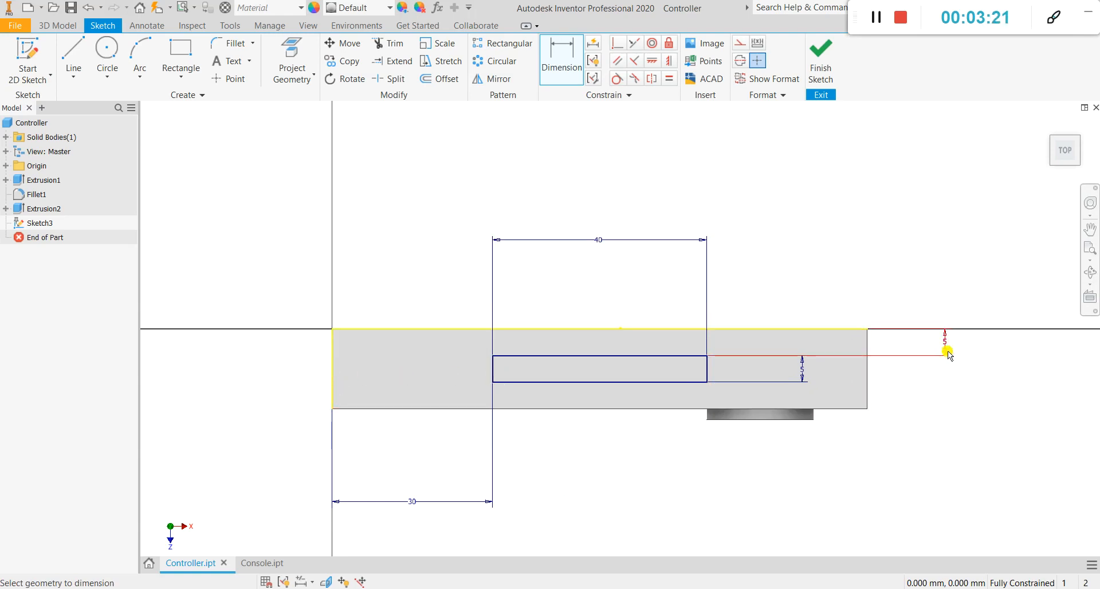
{"action": "left_click", "coordinate": [831, 64]}
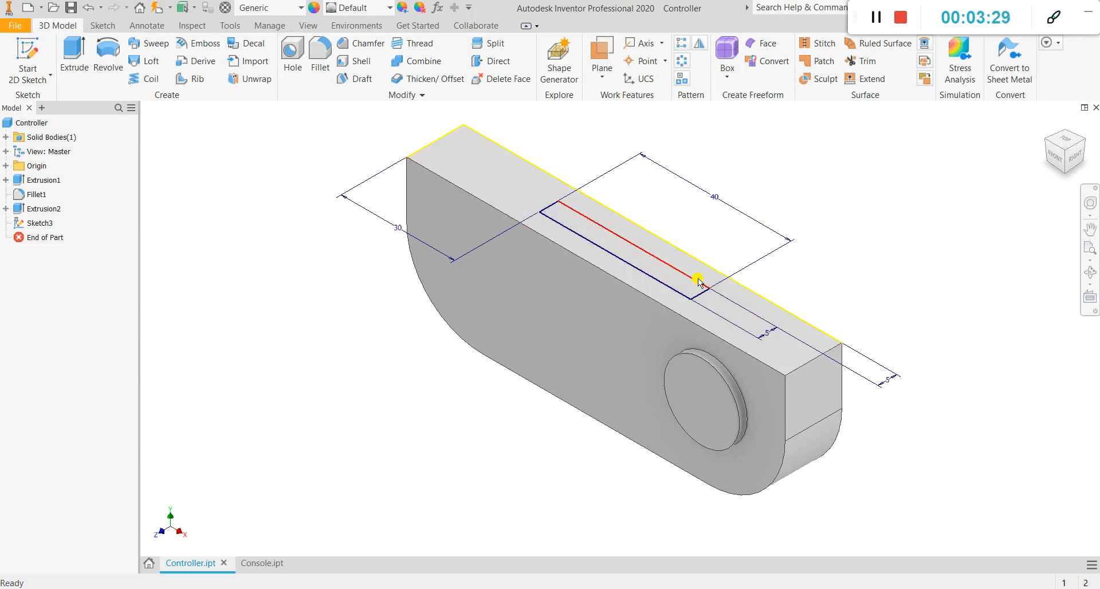
- Check the slot depth in Controller 1.pdf and extrude the rectangle as a 5 mm deep cut into the controller body
{"action": "left_click", "coordinate": [762, 310]}
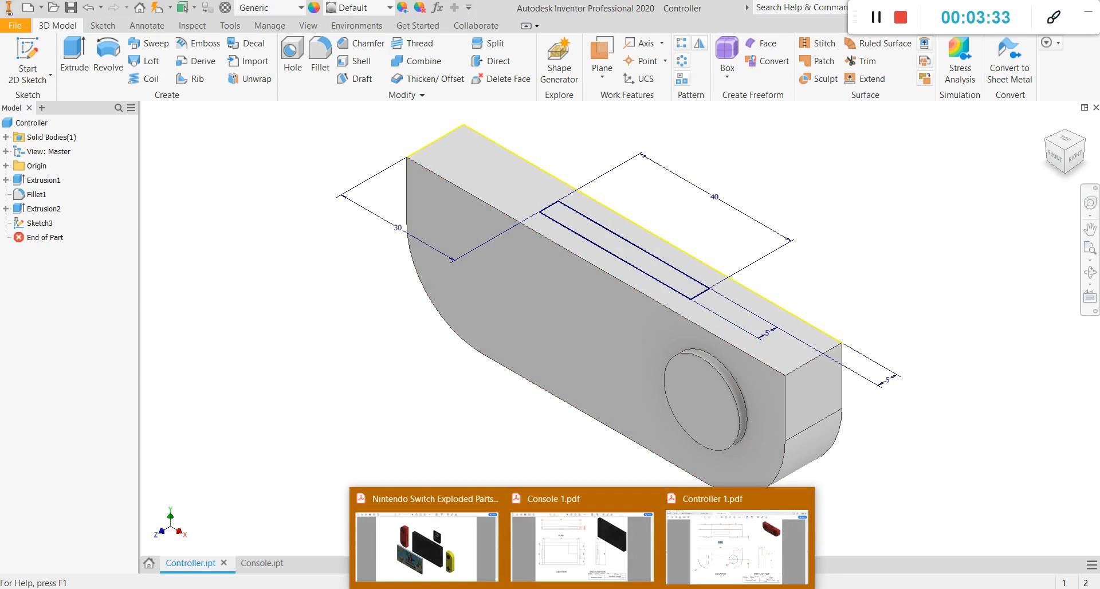
{"action": "left_click", "coordinate": [751, 542]}
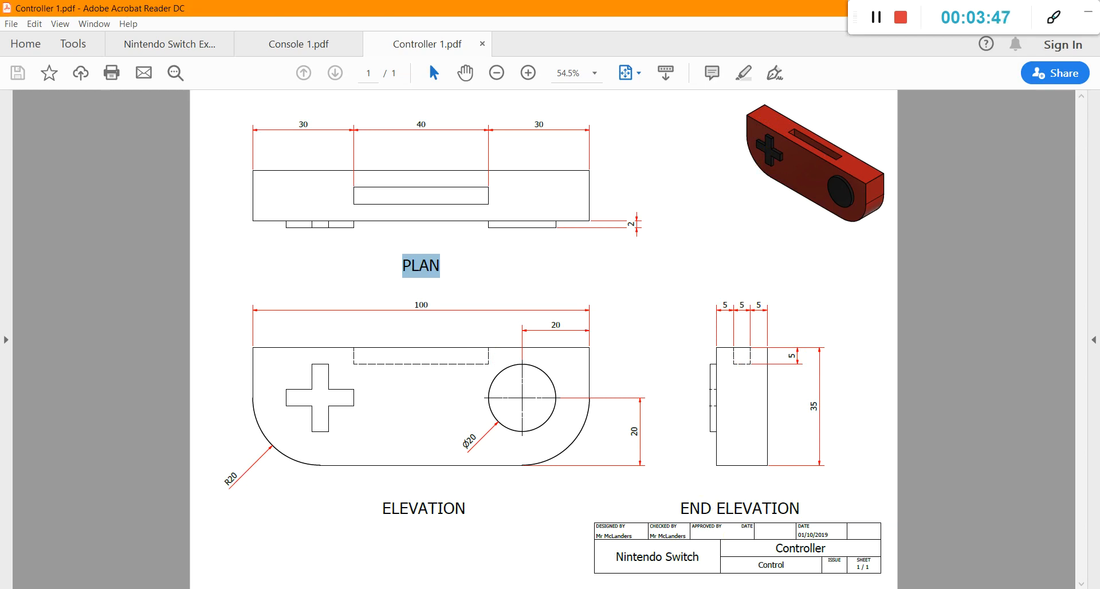
{"action": "key", "text": "alt+Tab"}
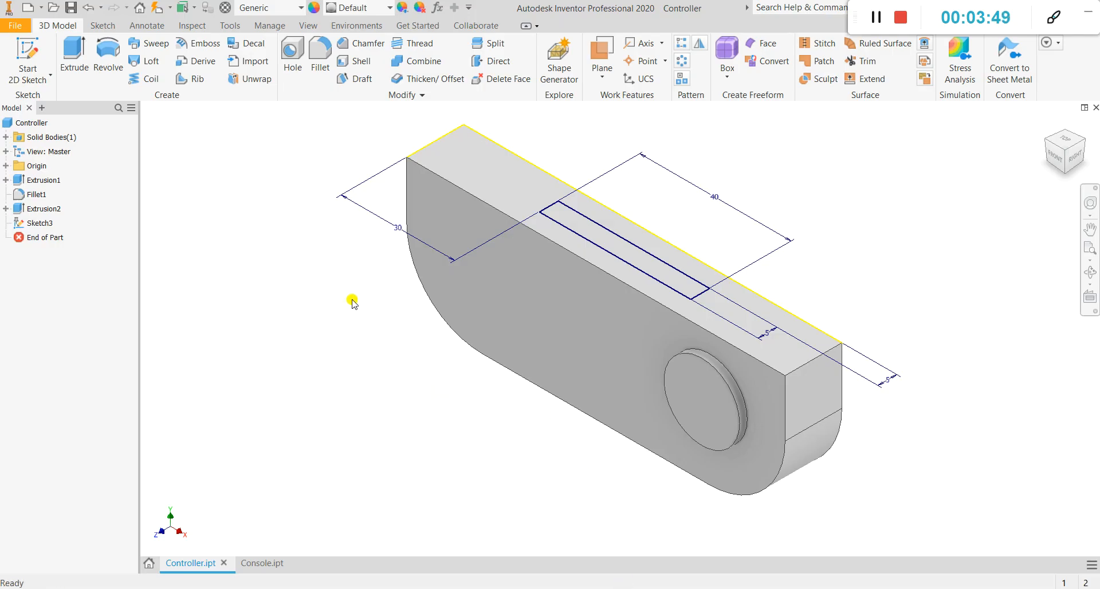
{"action": "left_click", "coordinate": [74, 66]}
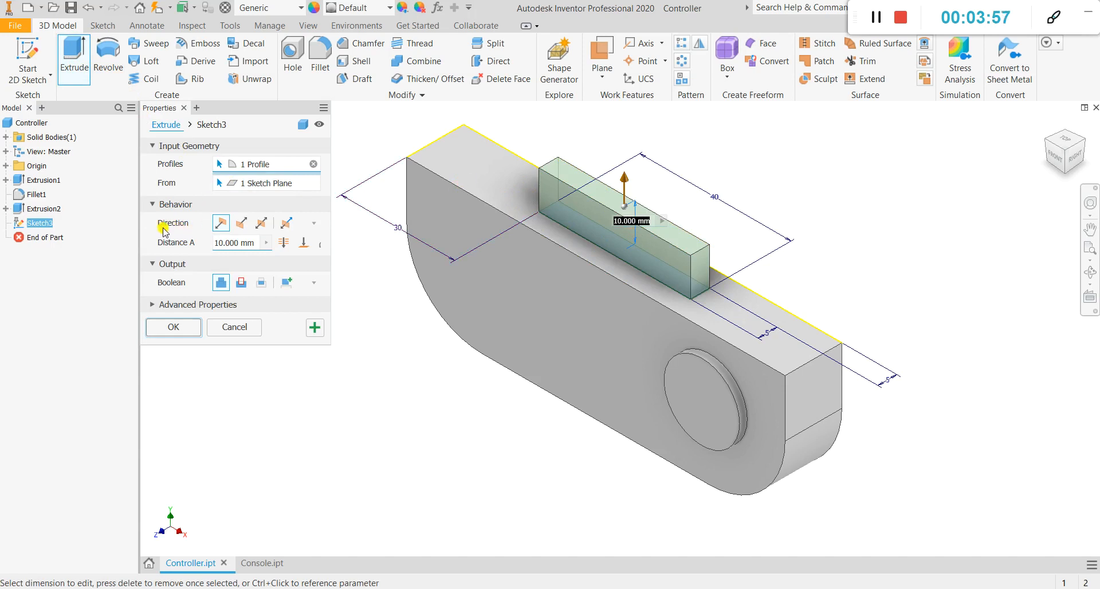
{"action": "left_click", "coordinate": [241, 223]}
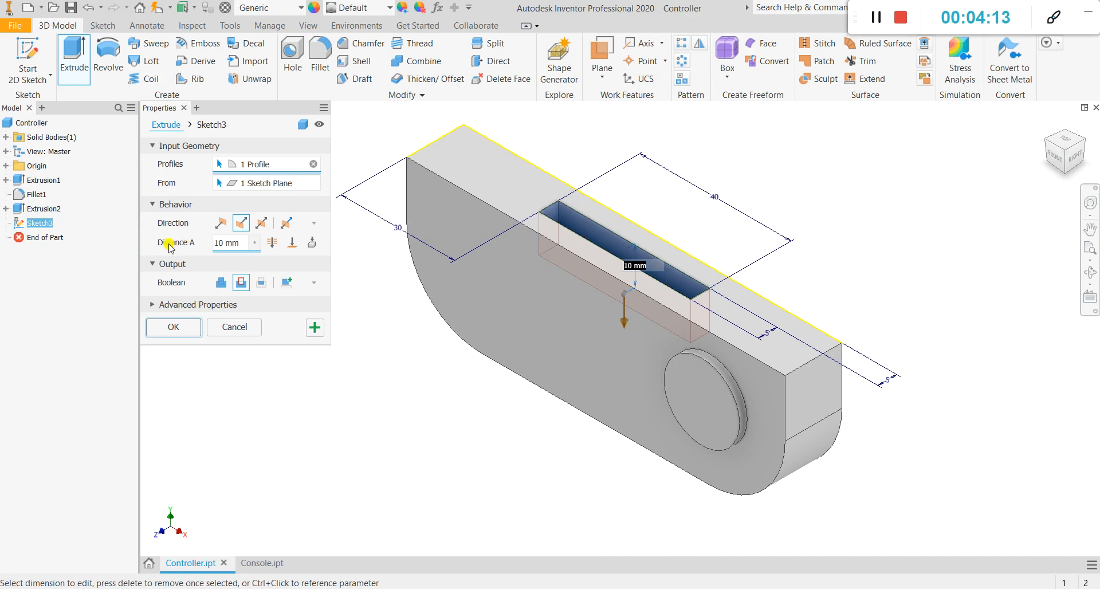
{"action": "left_click", "coordinate": [228, 241]}
{"action": "left_click_drag", "start_coordinate": [238, 242], "coordinate": [209, 245]}
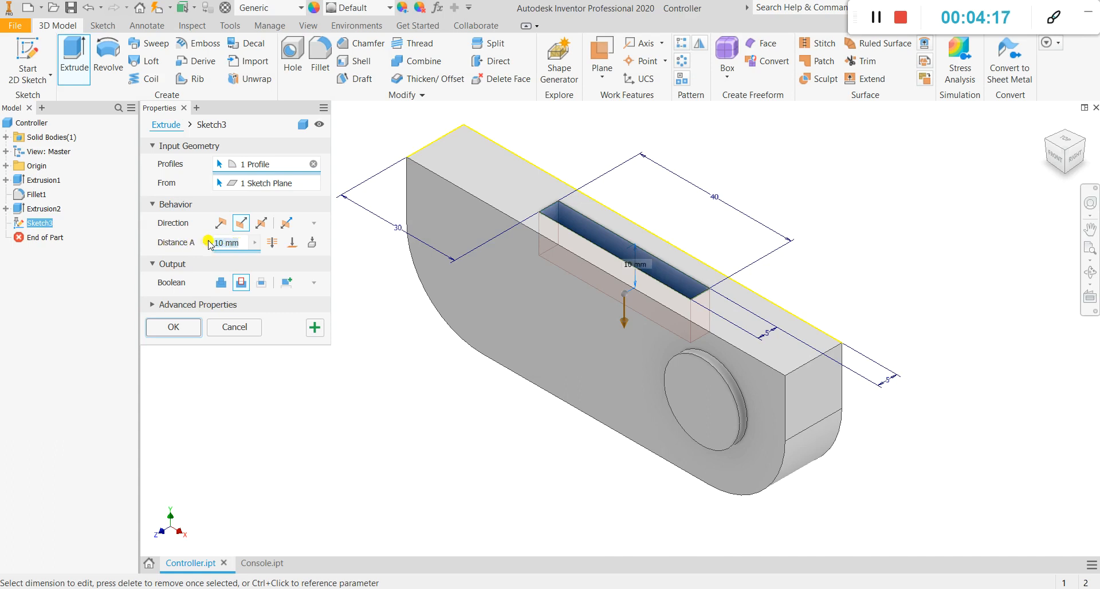
{"action": "type", "text": "5"}
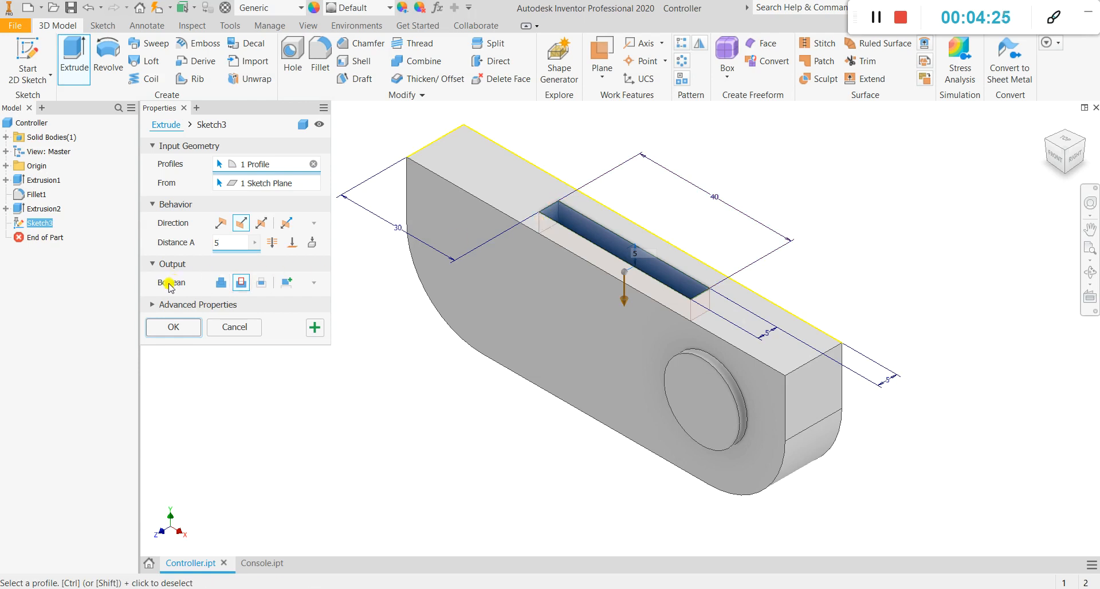
{"action": "left_click", "coordinate": [174, 329]}
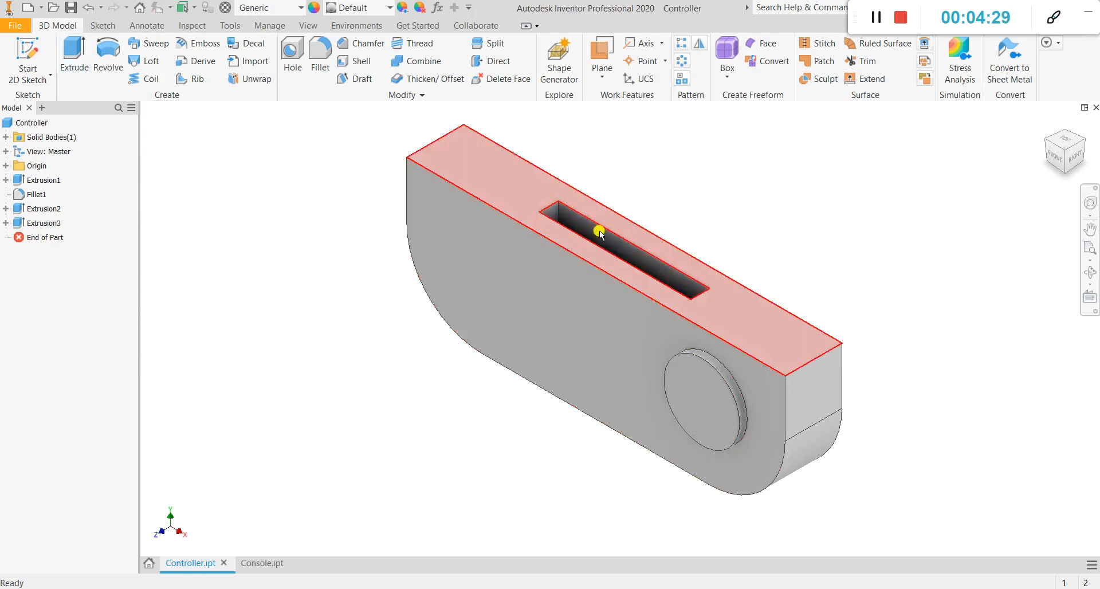
- Examine the slot cut in the controller's top face from several viewing angles
{"action": "left_click", "coordinate": [1091, 274]}
{"action": "left_click_drag", "start_coordinate": [690, 265], "coordinate": [664, 300]}
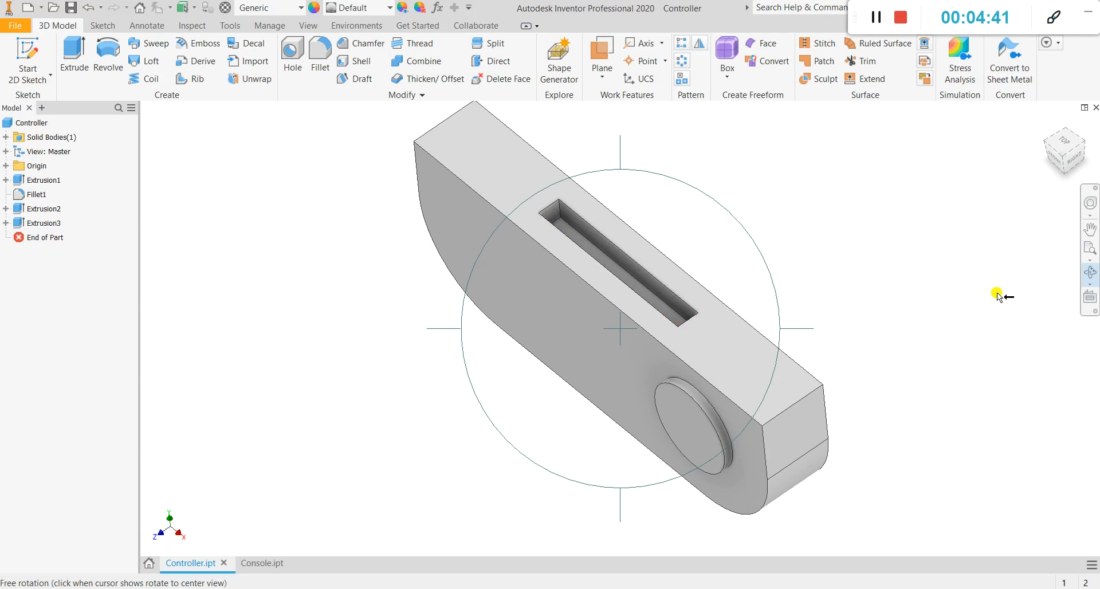
{"action": "left_click", "coordinate": [1082, 278]}
{"action": "left_click", "coordinate": [1082, 278]}
{"action": "left_click_drag", "start_coordinate": [645, 320], "coordinate": [666, 309]}
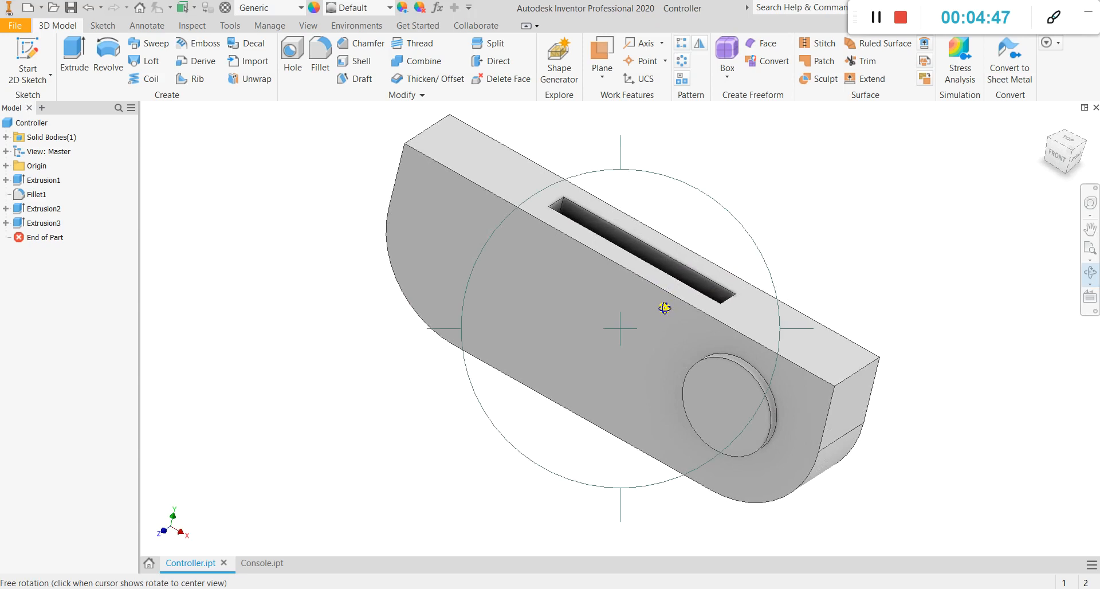
{"action": "key", "text": "Escape"}
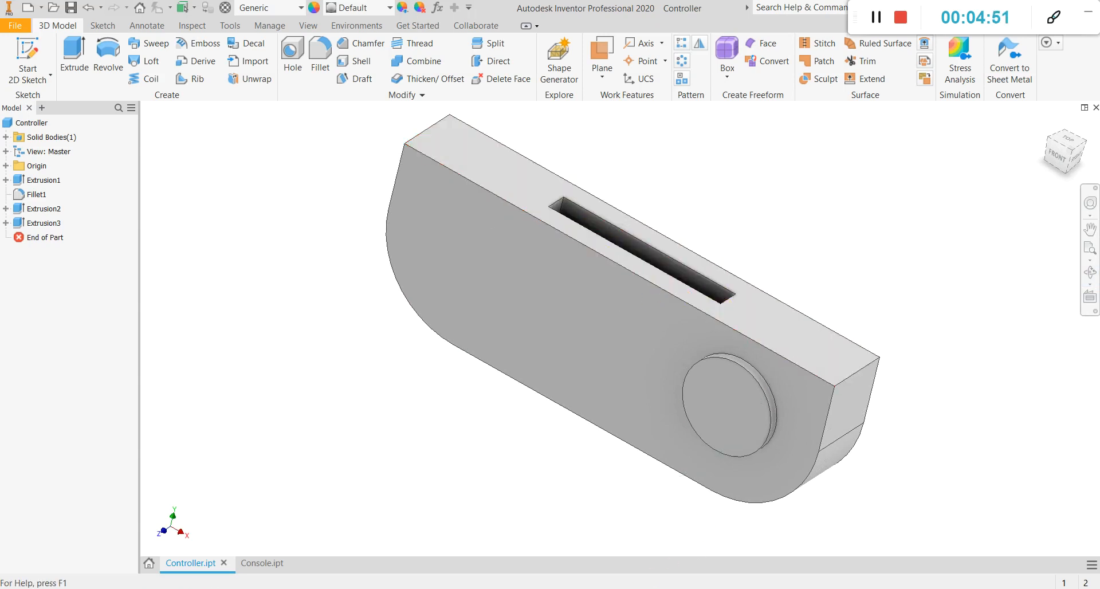
- Check the controller's colours in Controller 1.pdf and apply the Smooth - Red appearance to the whole part
{"action": "mouse_move", "coordinate": [618, 588]}
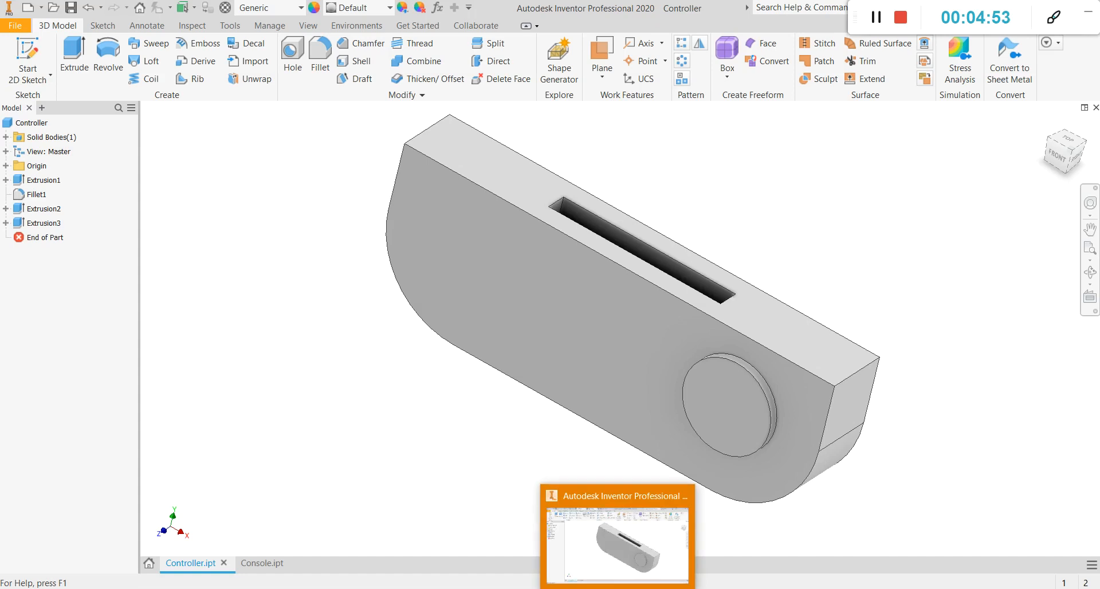
{"action": "mouse_move", "coordinate": [585, 588]}
{"action": "left_click", "coordinate": [745, 510]}
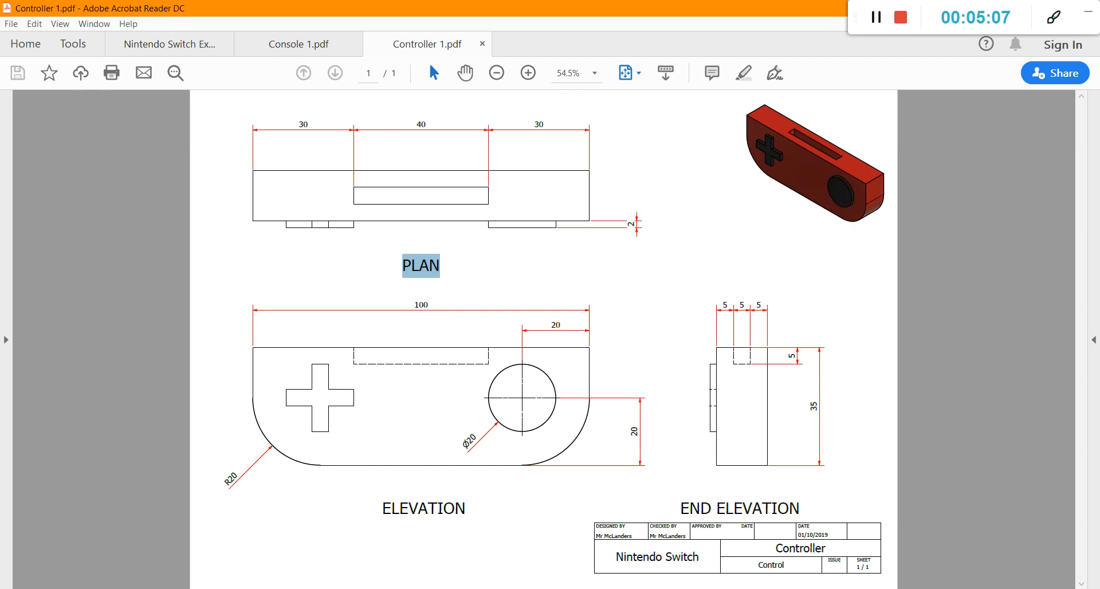
{"action": "left_click", "coordinate": [636, 588]}
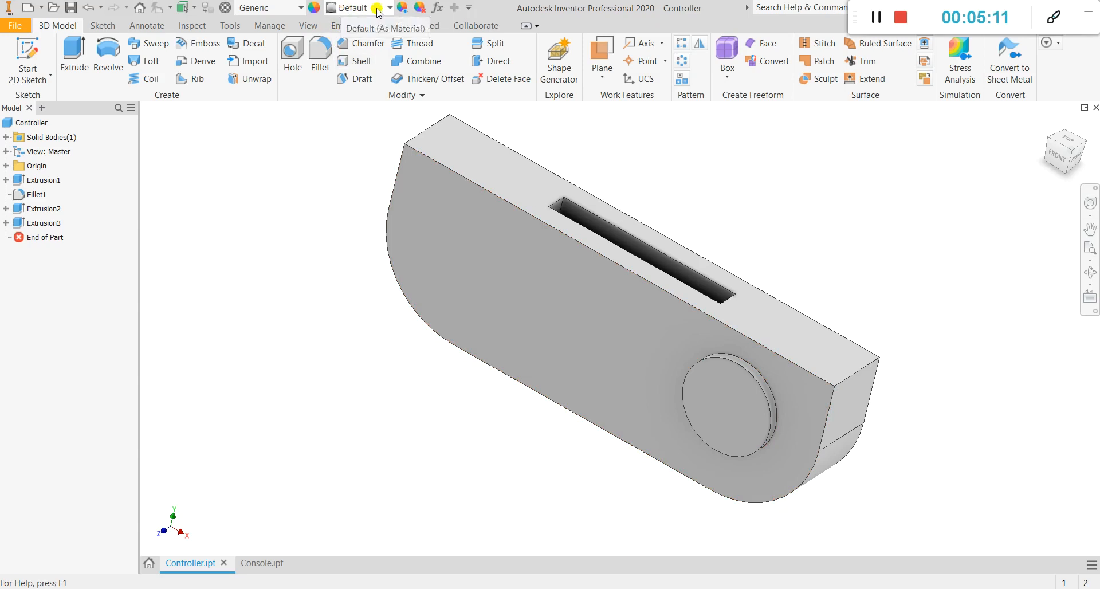
{"action": "left_click", "coordinate": [392, 12]}
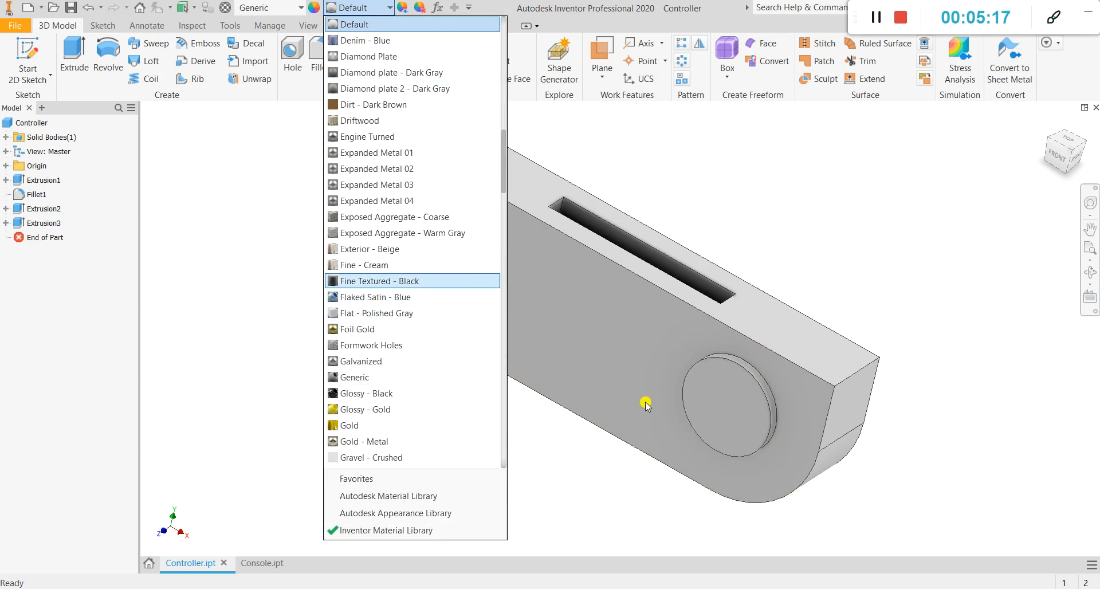
{"action": "left_click_drag", "start_coordinate": [505, 149], "coordinate": [480, 343]}
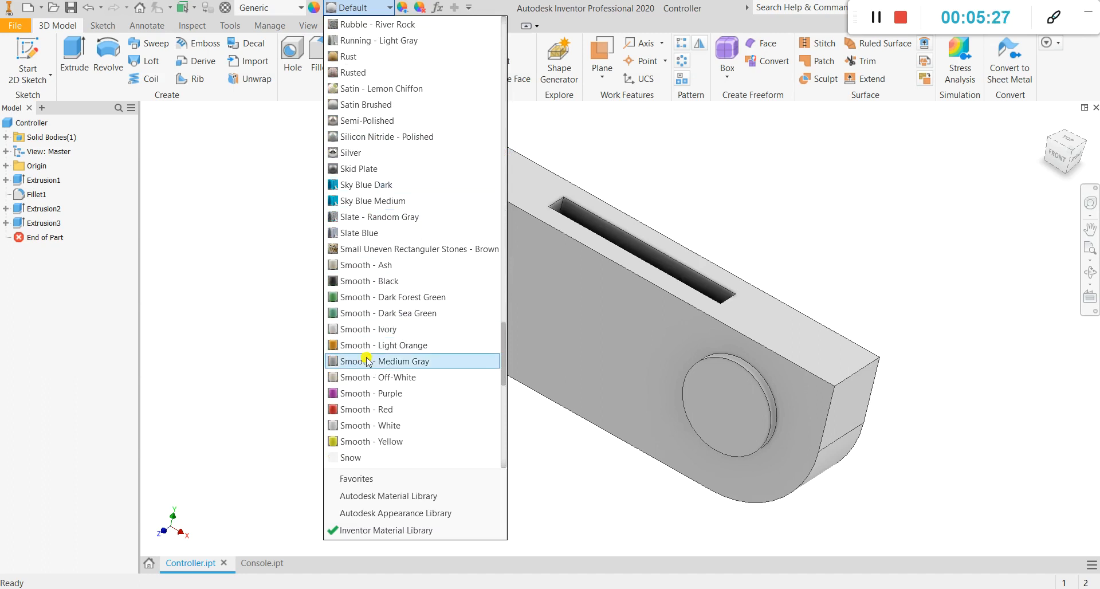
{"action": "left_click", "coordinate": [361, 409]}
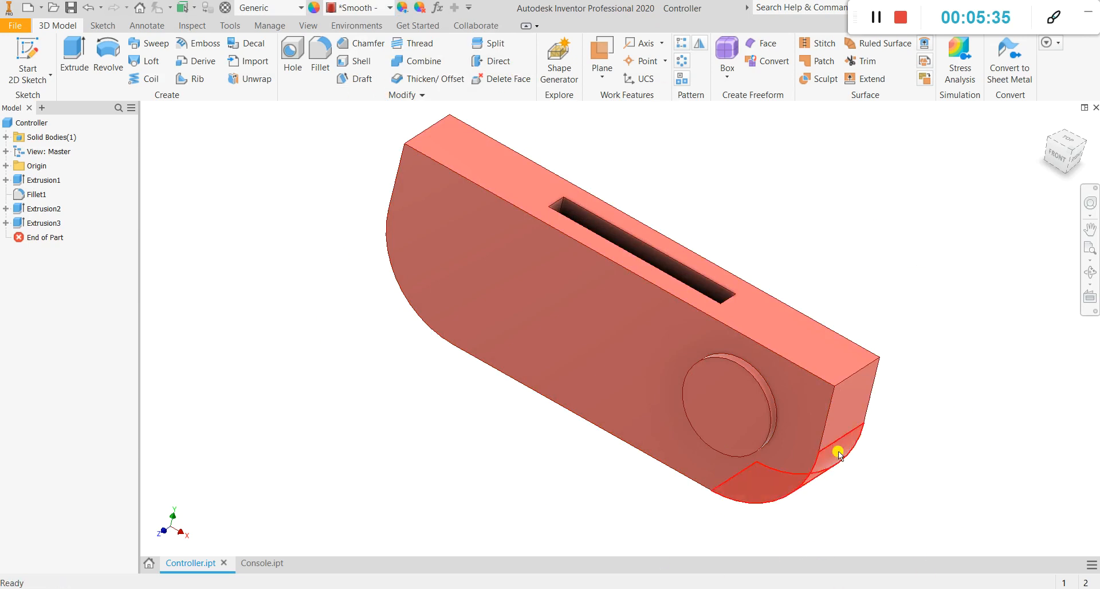
- Apply the Smooth - Black appearance to the round button's front face and its surrounding side face
{"action": "middle_click_drag", "start_coordinate": [757, 434], "coordinate": [742, 400]}
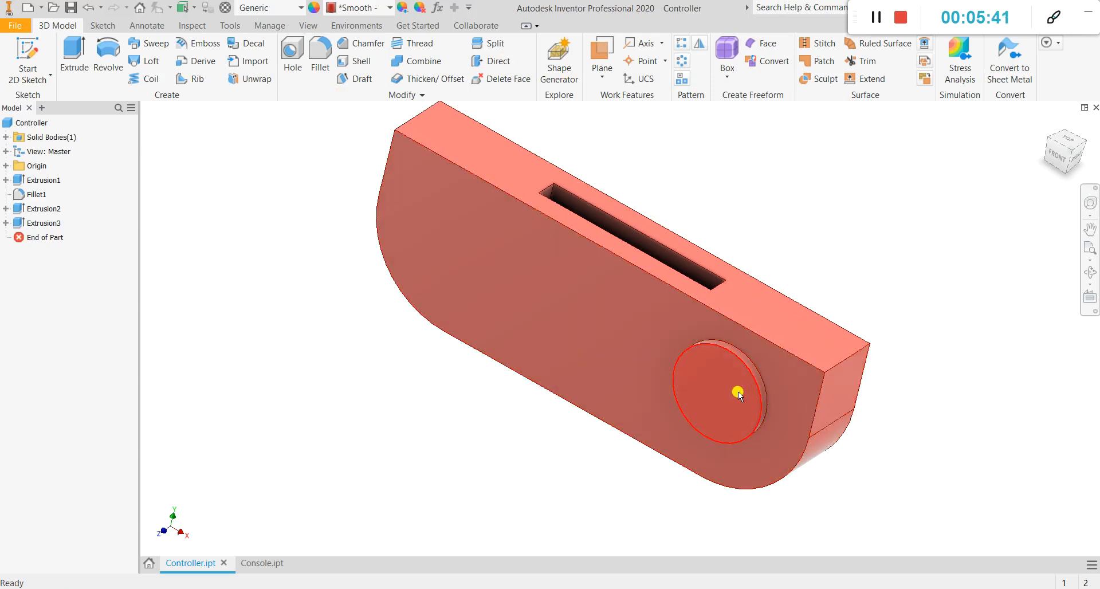
{"action": "left_click", "coordinate": [727, 392]}
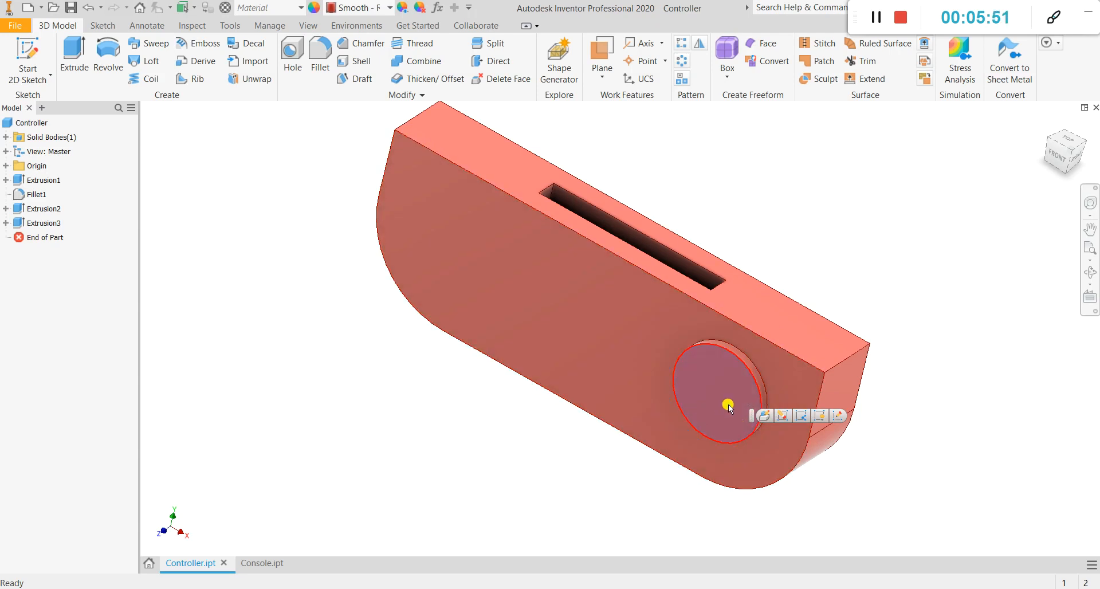
{"action": "scroll", "coordinate": [728, 405], "scroll_direction": "up", "scroll_amount": 5}
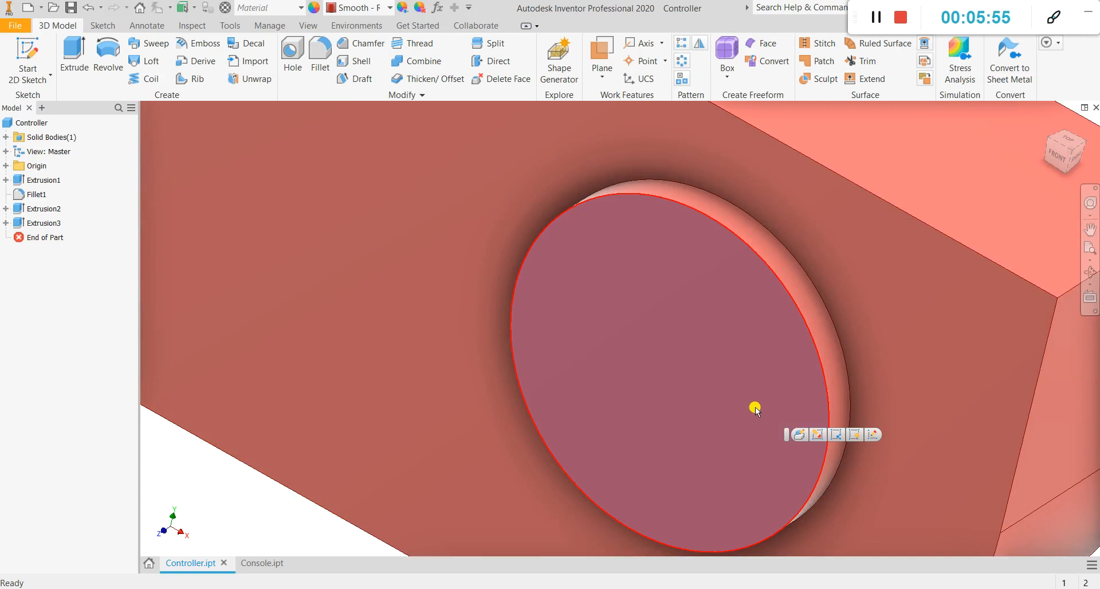
{"action": "middle_click_drag", "start_coordinate": [746, 407], "coordinate": [652, 373]}
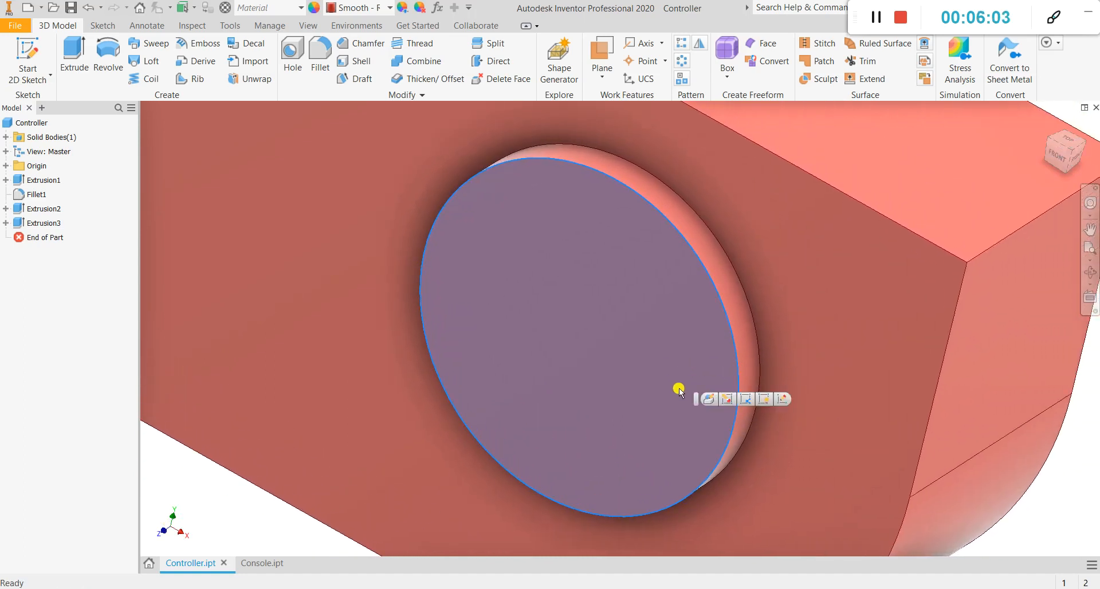
{"action": "left_click", "coordinate": [1048, 512]}
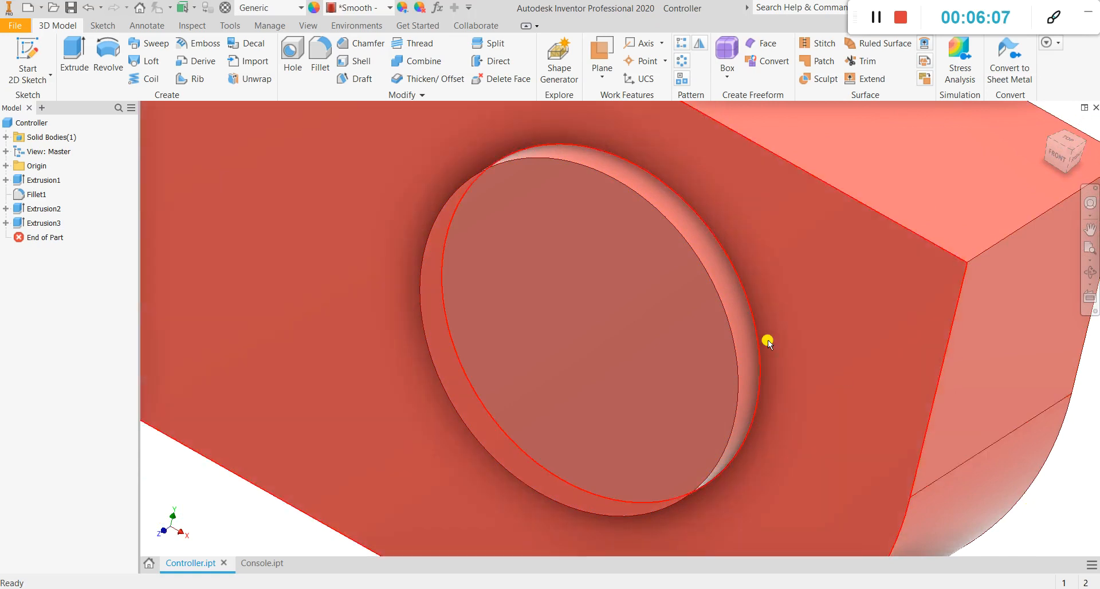
{"action": "left_click", "coordinate": [601, 287]}
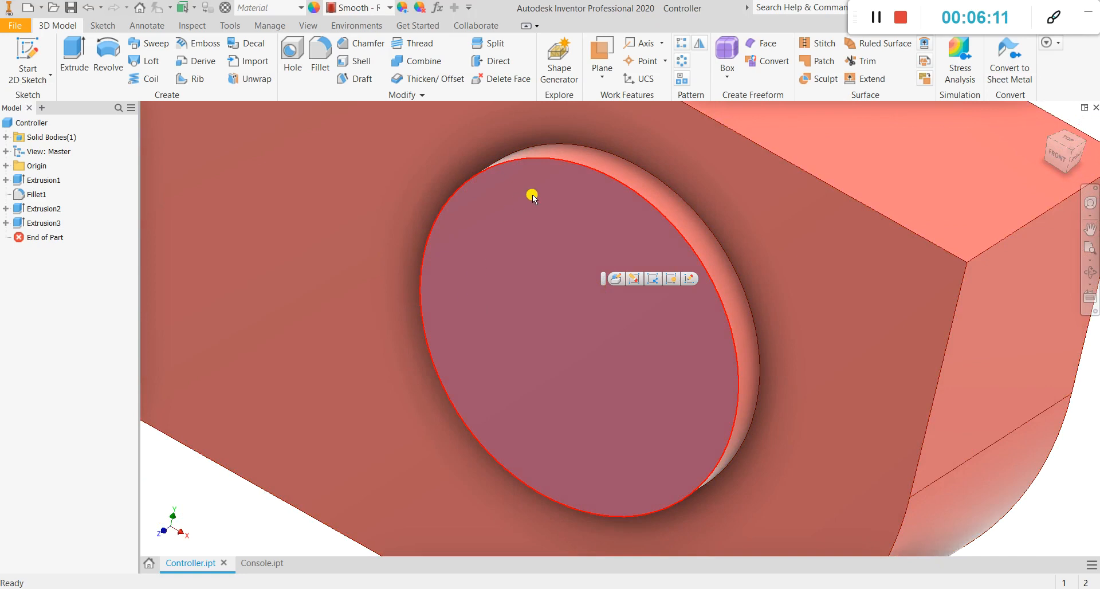
{"action": "left_click", "coordinate": [686, 228], "text": "ctrl"}
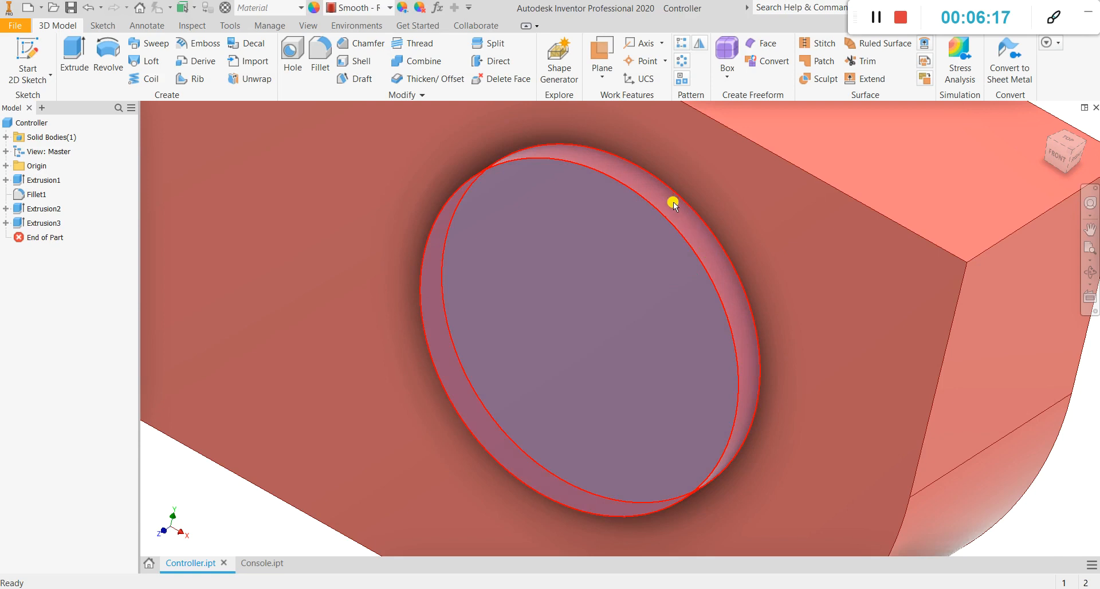
{"action": "mouse_move", "coordinate": [693, 223]}
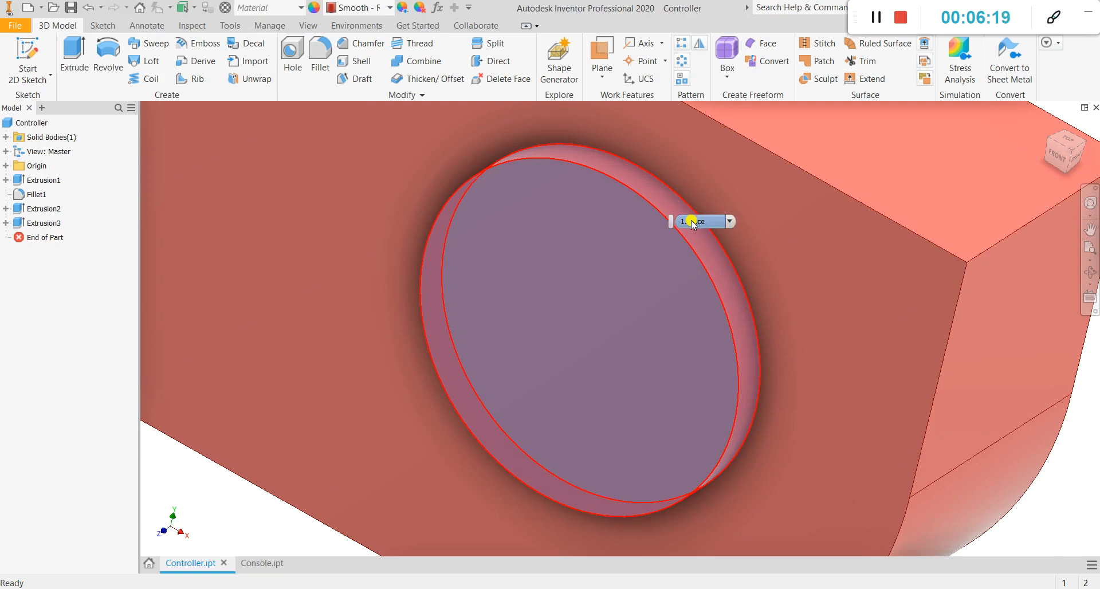
{"action": "left_click", "coordinate": [692, 253]}
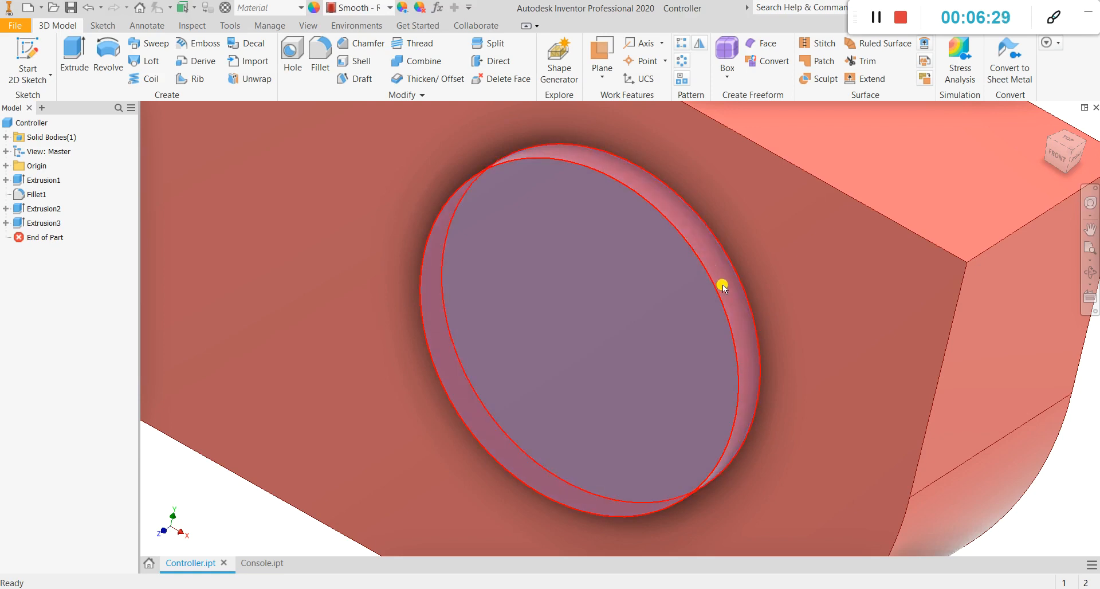
{"action": "left_click", "coordinate": [531, 385], "text": "ctrl"}
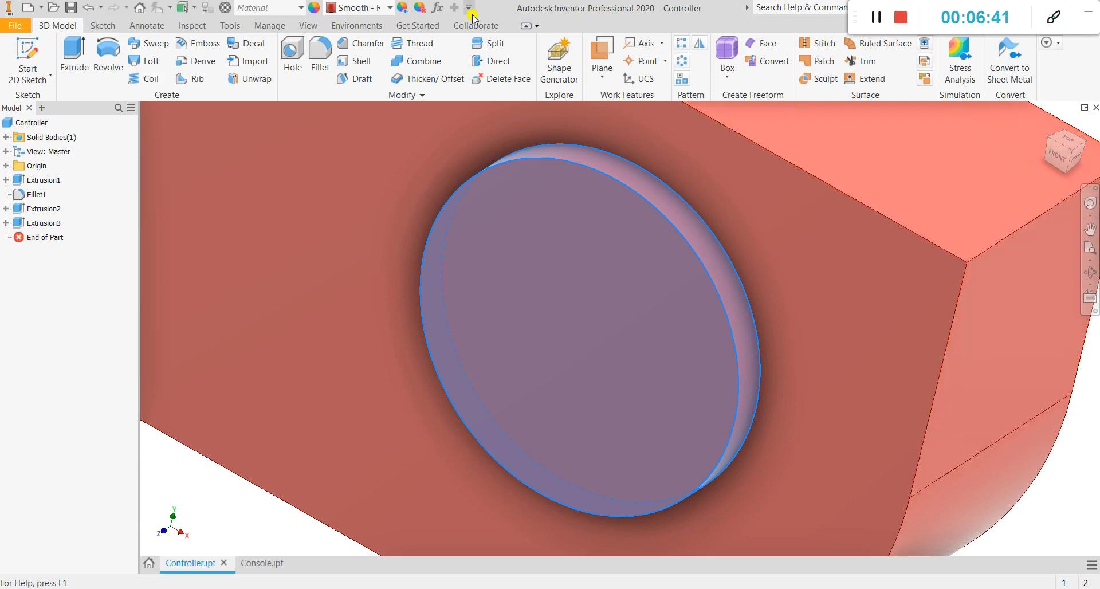
{"action": "left_click", "coordinate": [390, 8]}
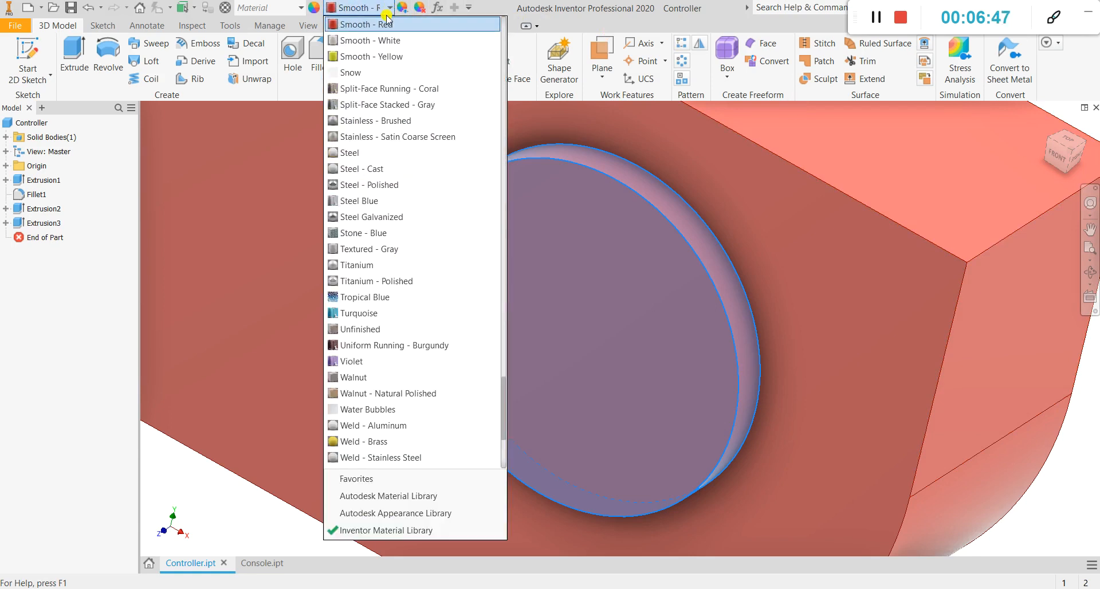
{"action": "left_click_drag", "start_coordinate": [503, 393], "coordinate": [499, 358]}
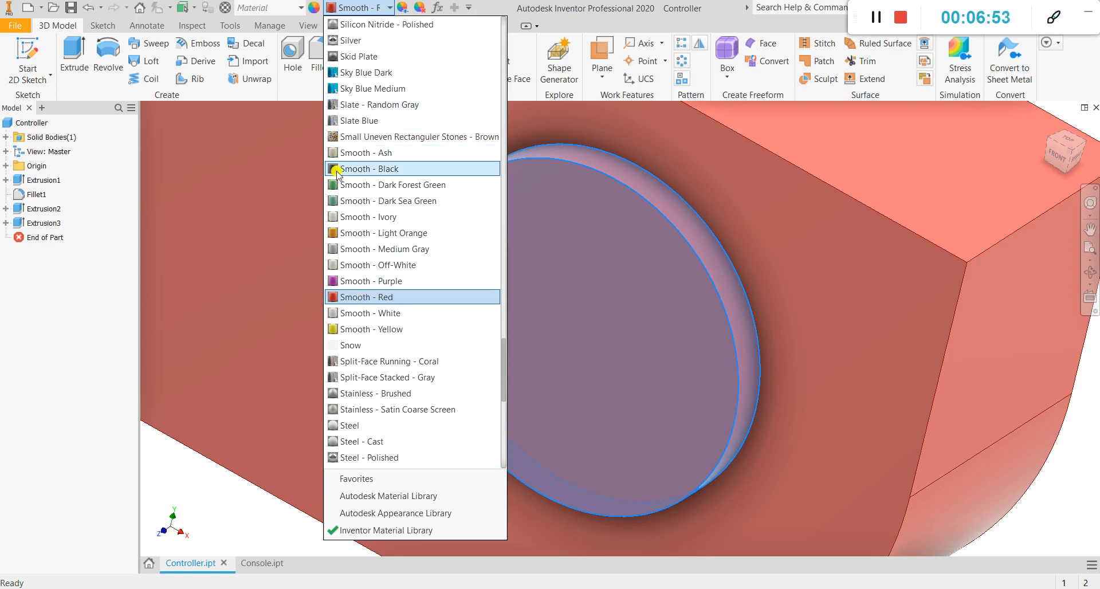
{"action": "left_click", "coordinate": [396, 169]}
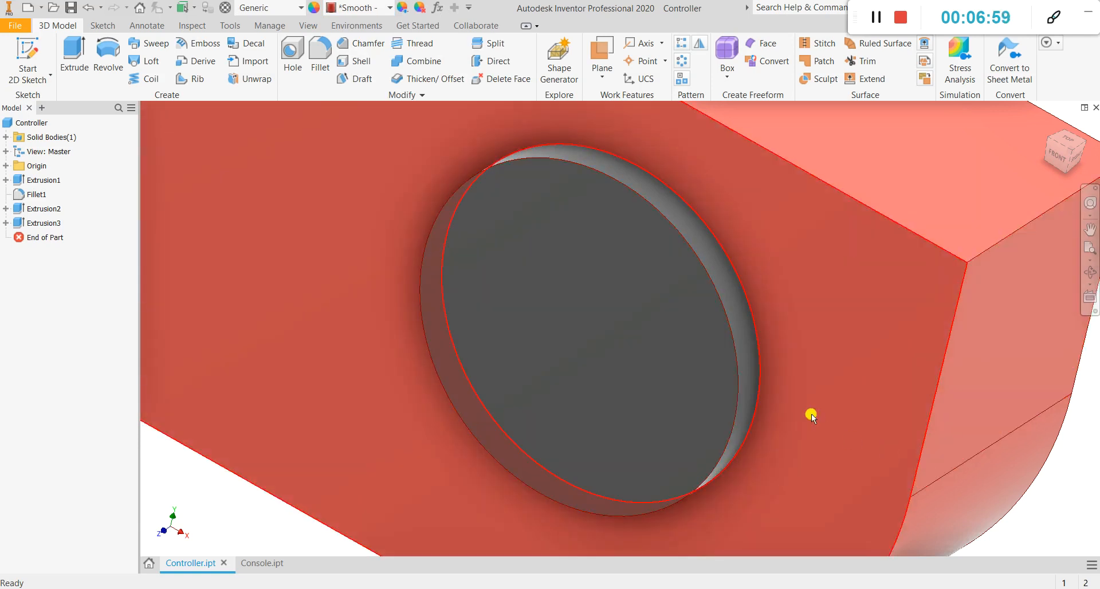
{"action": "scroll", "coordinate": [805, 413], "scroll_direction": "down", "scroll_amount": 6}
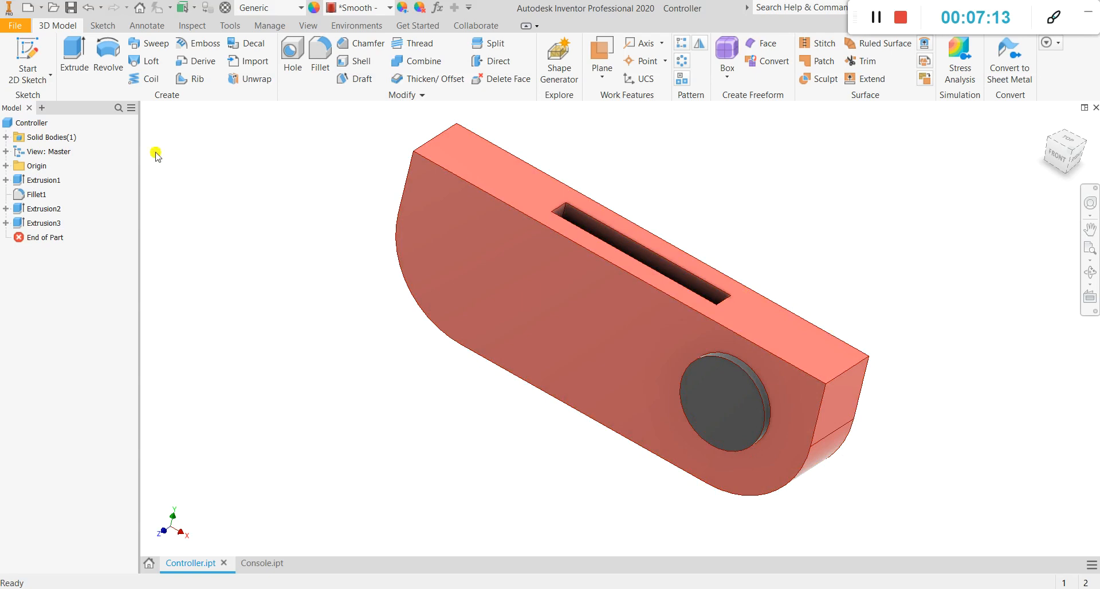
- Save the part as Controller in the Nintendo Switch folder, replacing the existing file
{"action": "left_click", "coordinate": [16, 27]}
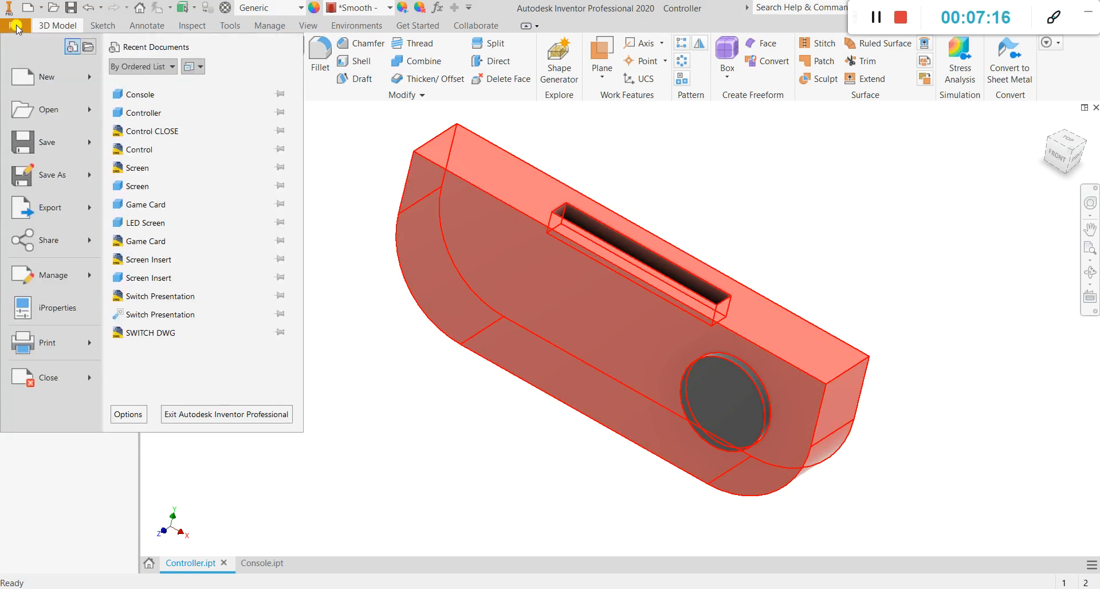
{"action": "left_click", "coordinate": [58, 175]}
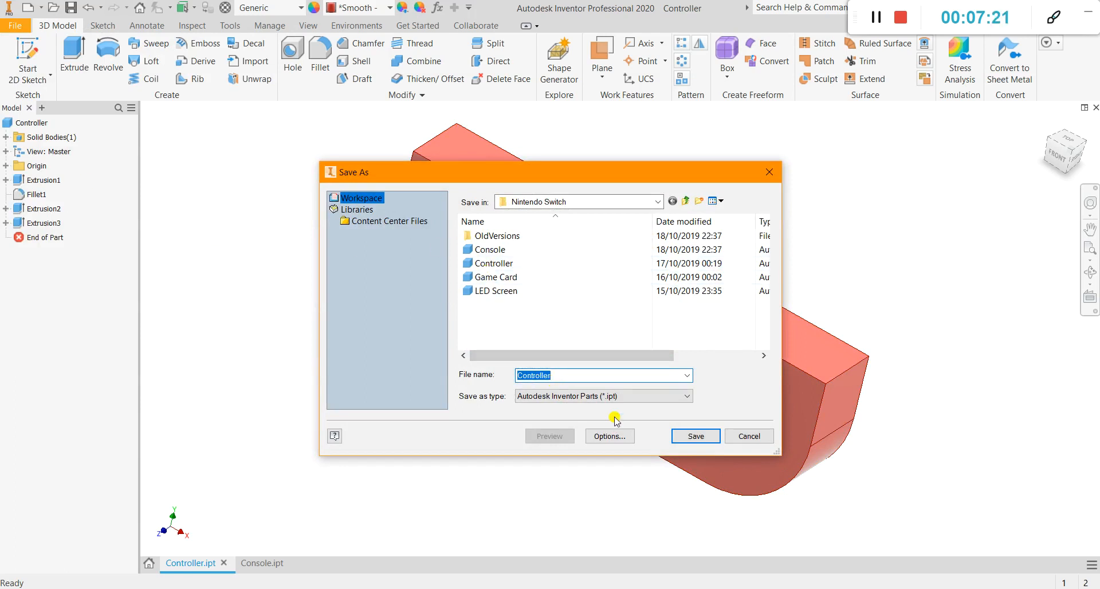
{"action": "left_click", "coordinate": [687, 440]}
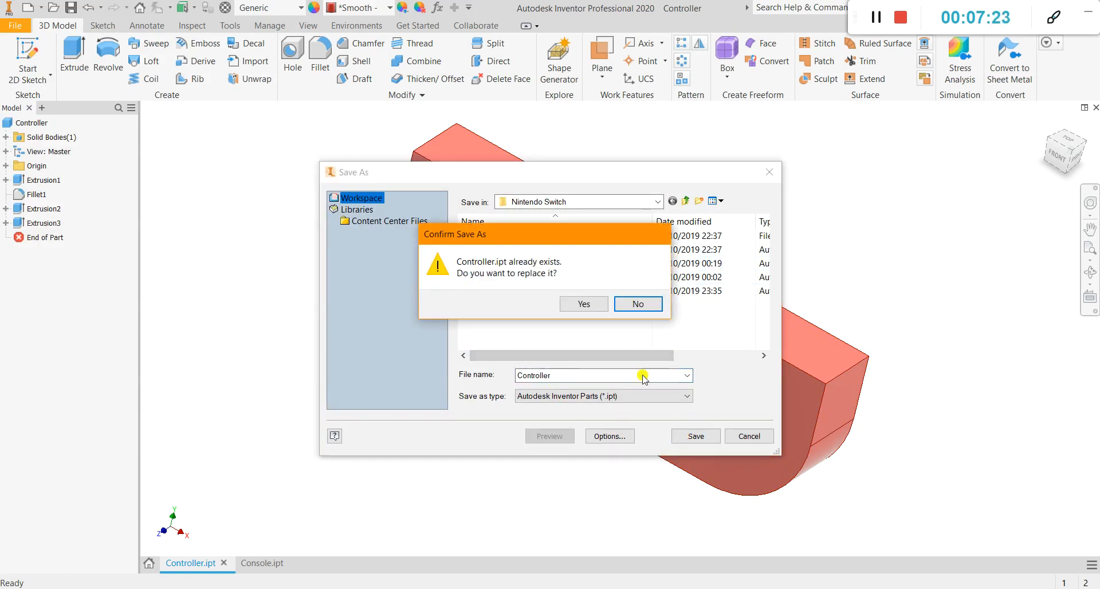
{"action": "left_click", "coordinate": [566, 305]}
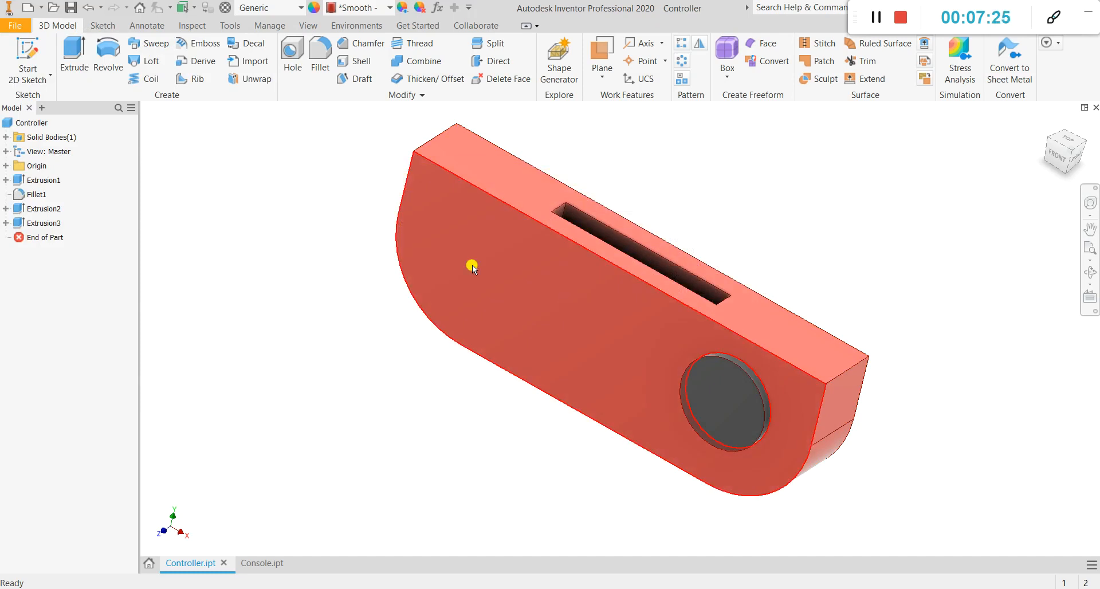
- Repeat Save As for the Controller part in the Nintendo Switch folder, overwriting the file again
{"action": "left_click", "coordinate": [12, 30]}
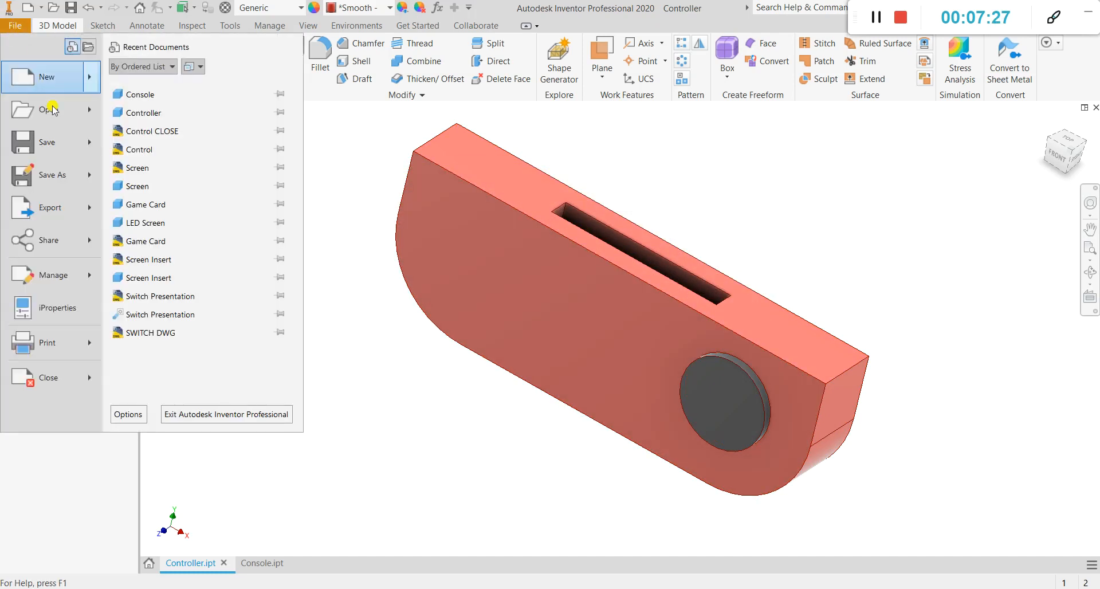
{"action": "left_click", "coordinate": [97, 182]}
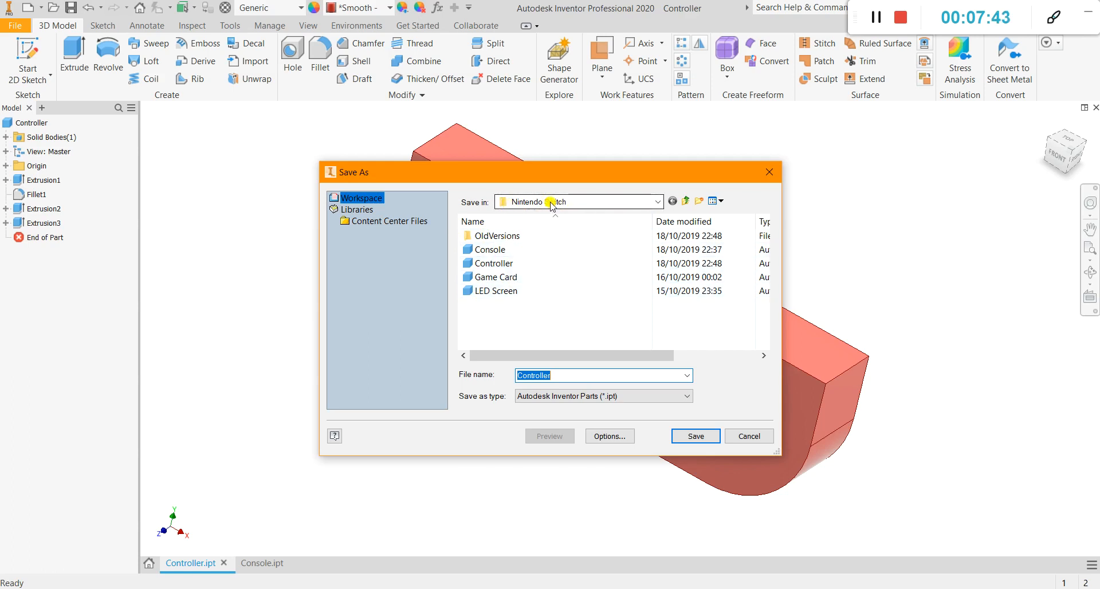
{"action": "left_click", "coordinate": [700, 439]}
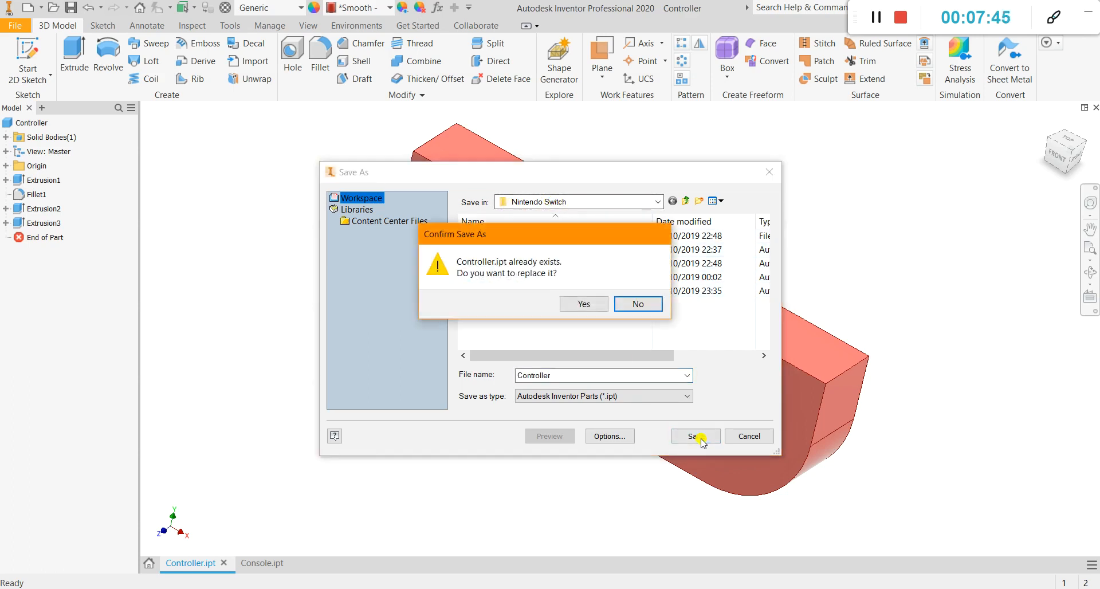
{"action": "left_click", "coordinate": [595, 305]}
{"action": "left_click", "coordinate": [585, 349]}
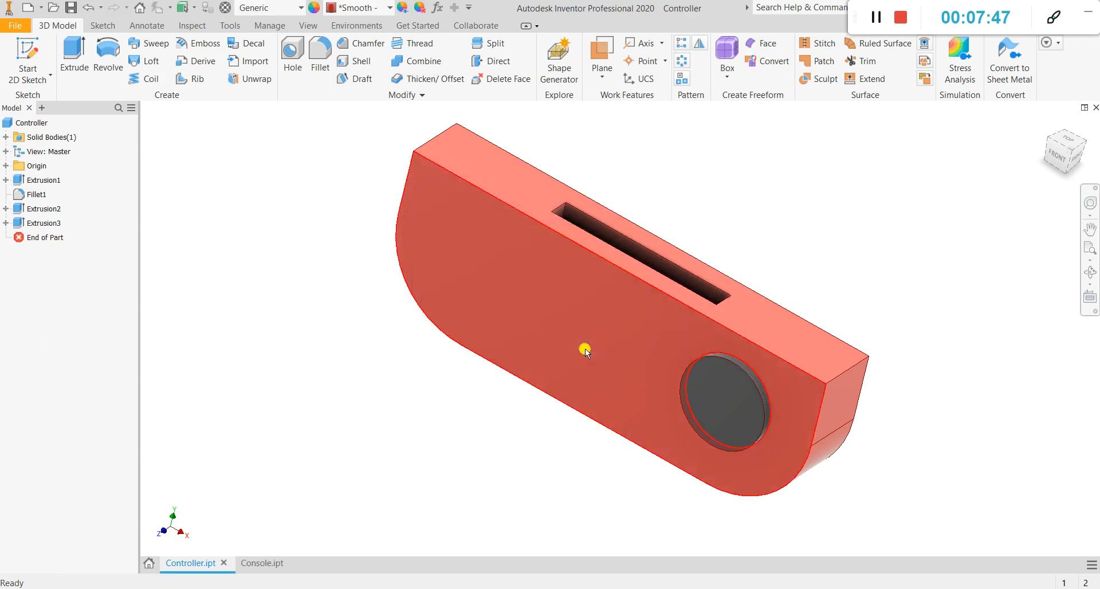